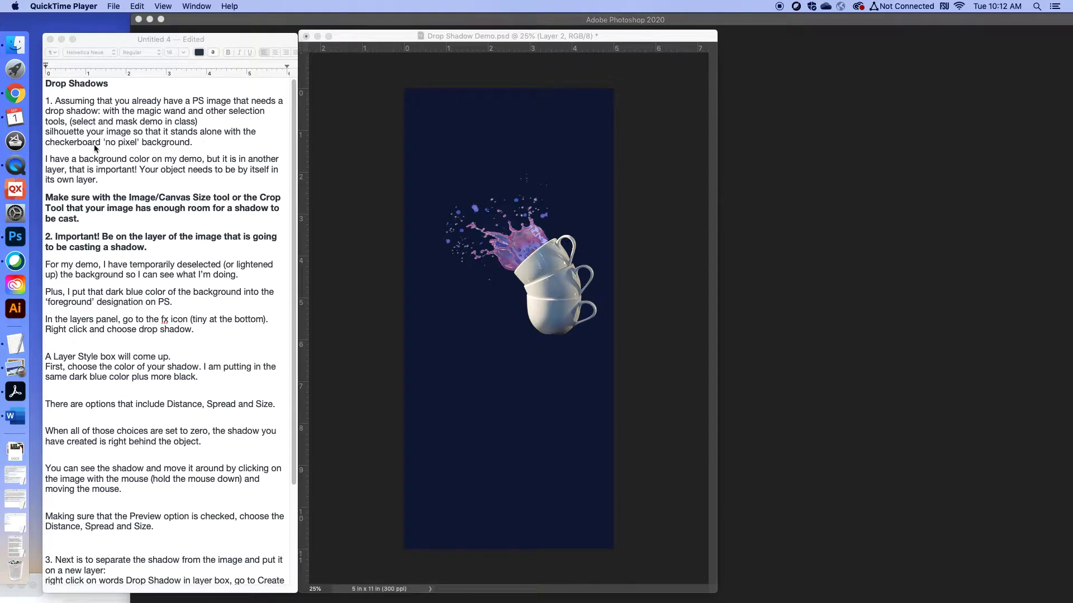
Step: Switch to Photoshop, hide the dark blue background Layer 0 and rename Layer 2 as cups
click(387, 154)
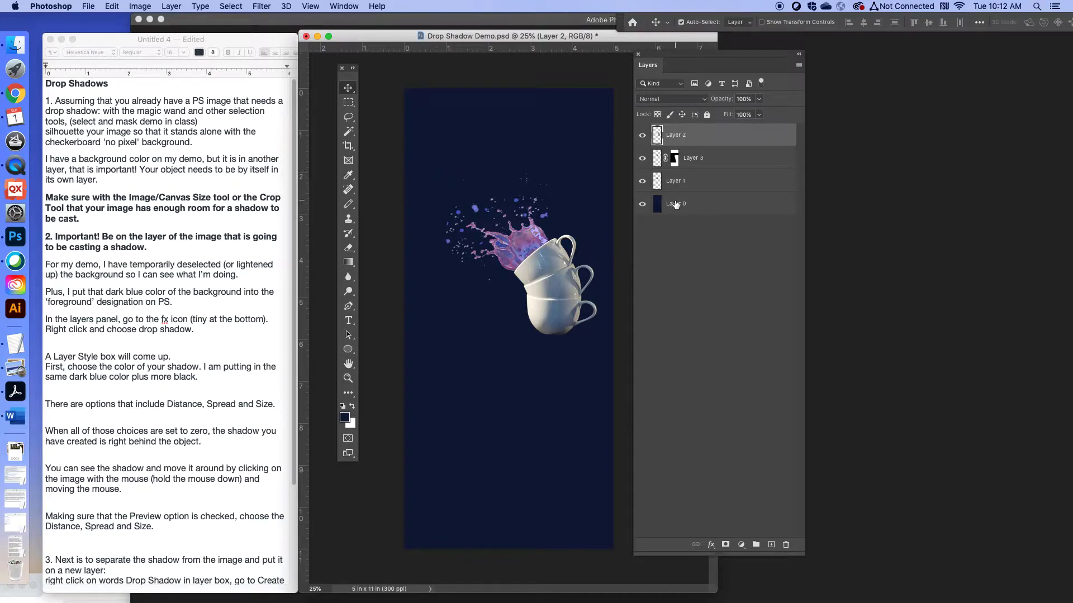
click(642, 205)
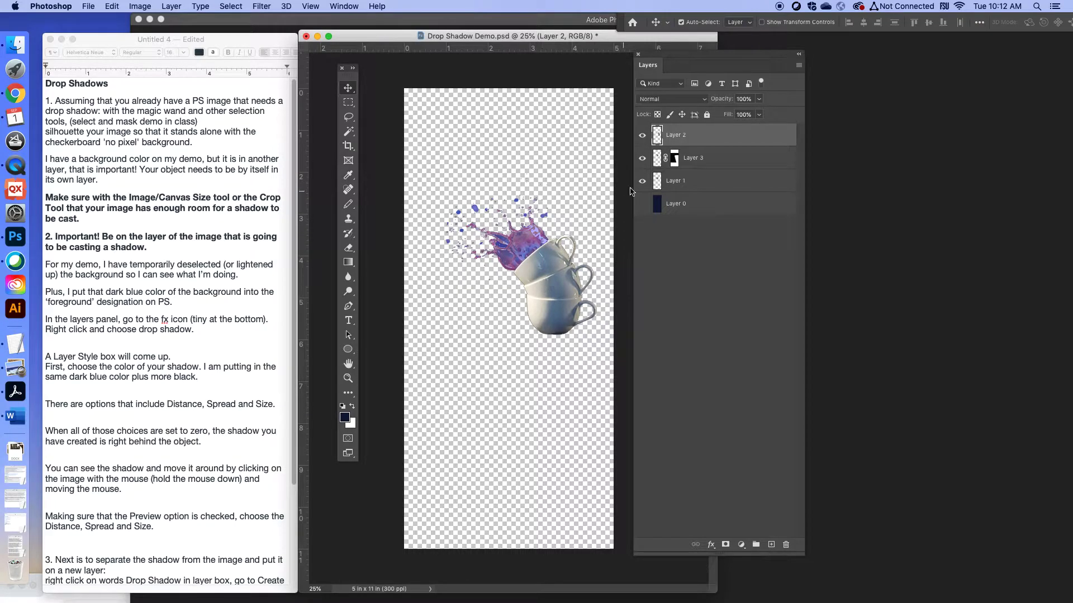
click(642, 136)
click(642, 135)
double_click(676, 135)
text(cups)
Step: Toggle the visibility of the dark blue background layer to compare the cups with and without it
click(642, 205)
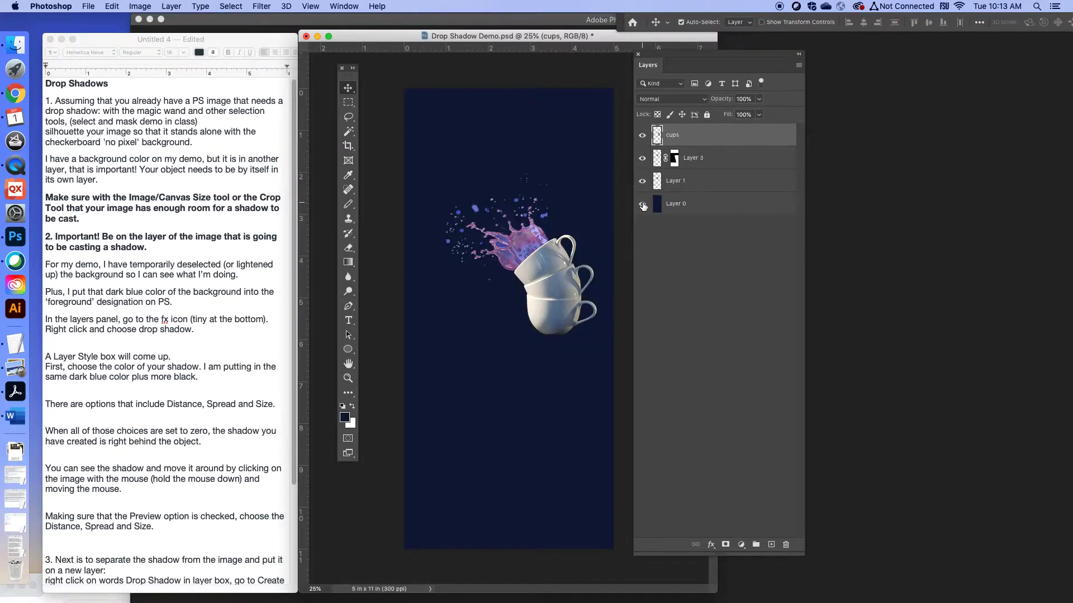
click(642, 205)
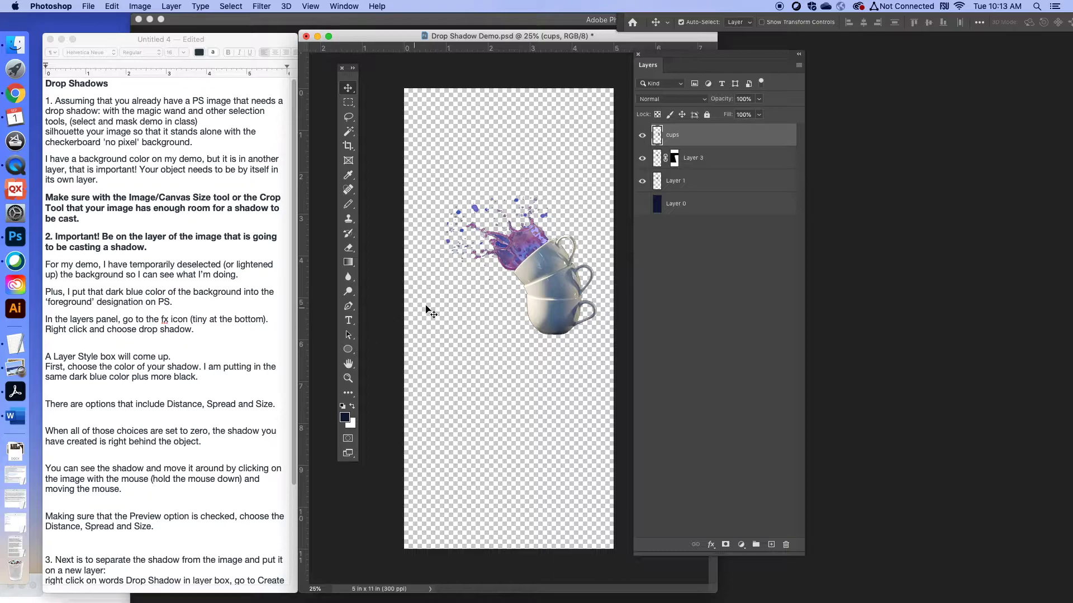
click(641, 204)
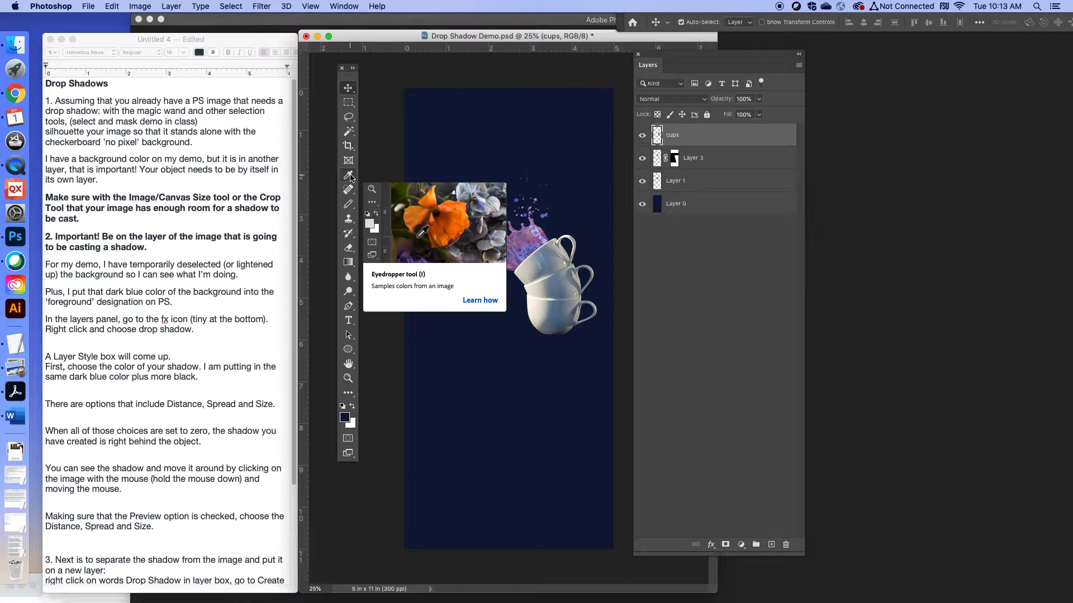
Step: Make the cups layer active and check the CMYK values of the dark blue foreground color
click(706, 206)
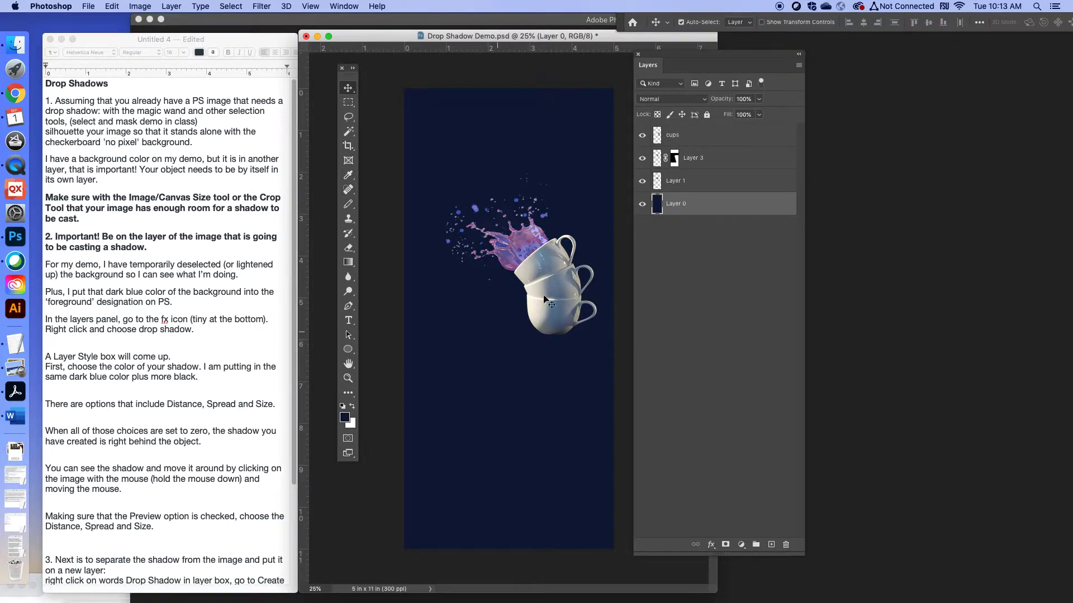
click(695, 140)
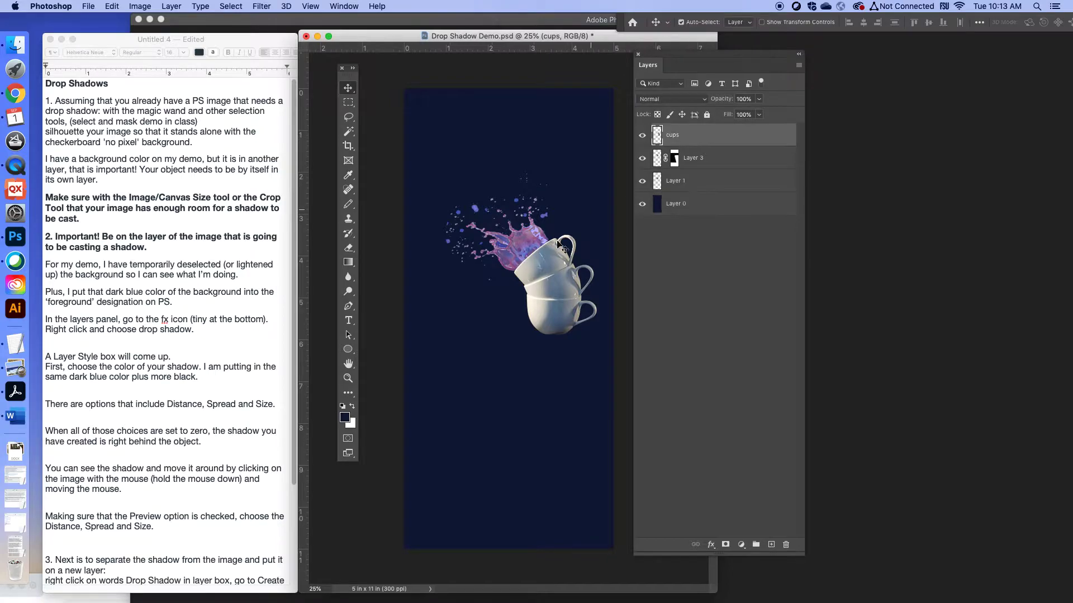
click(345, 418)
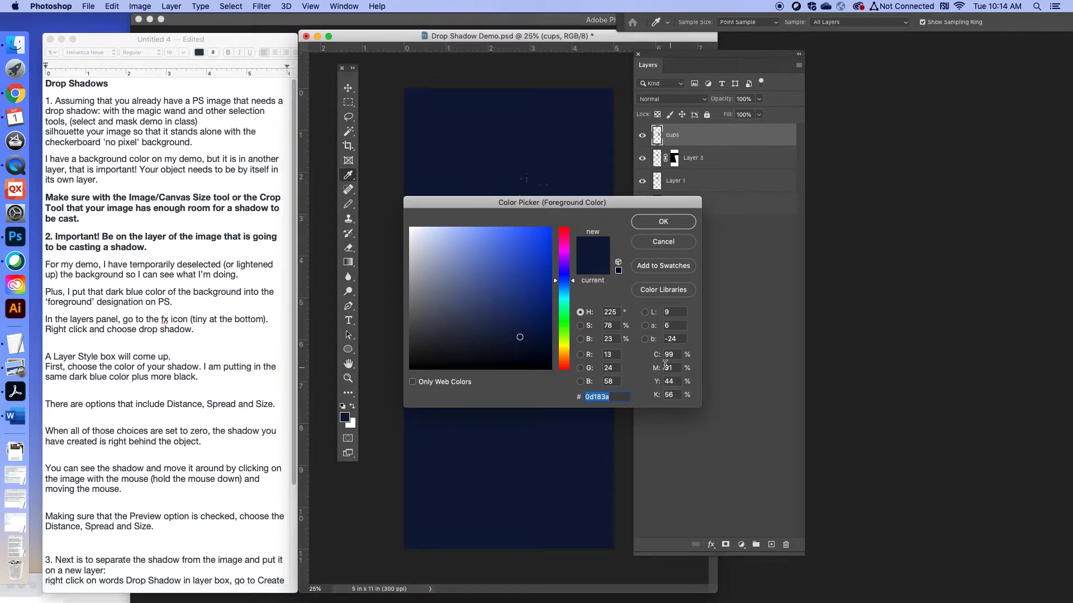
click(663, 221)
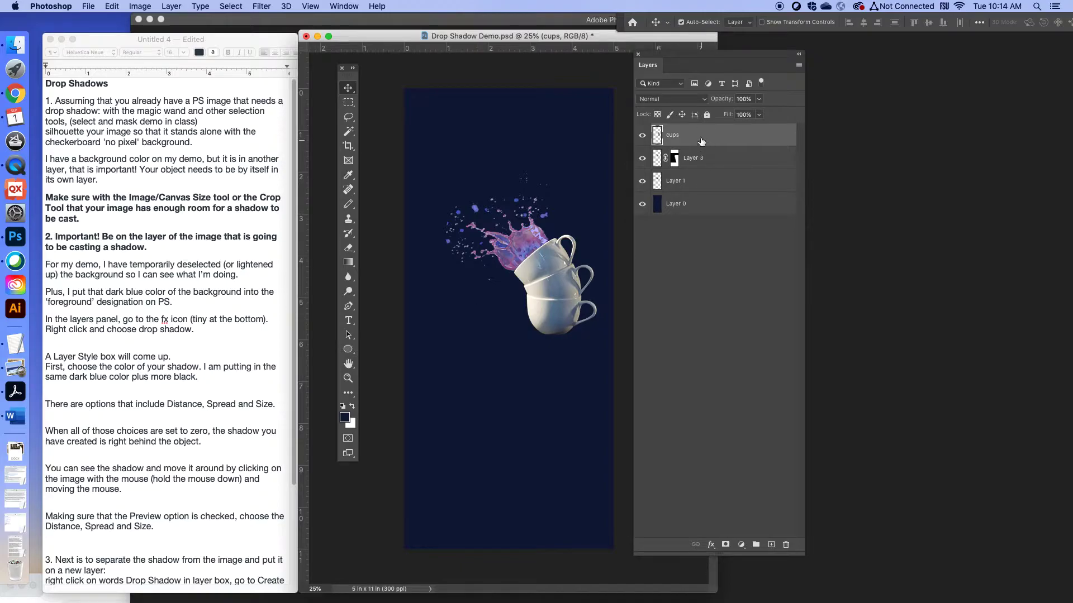
click(711, 547)
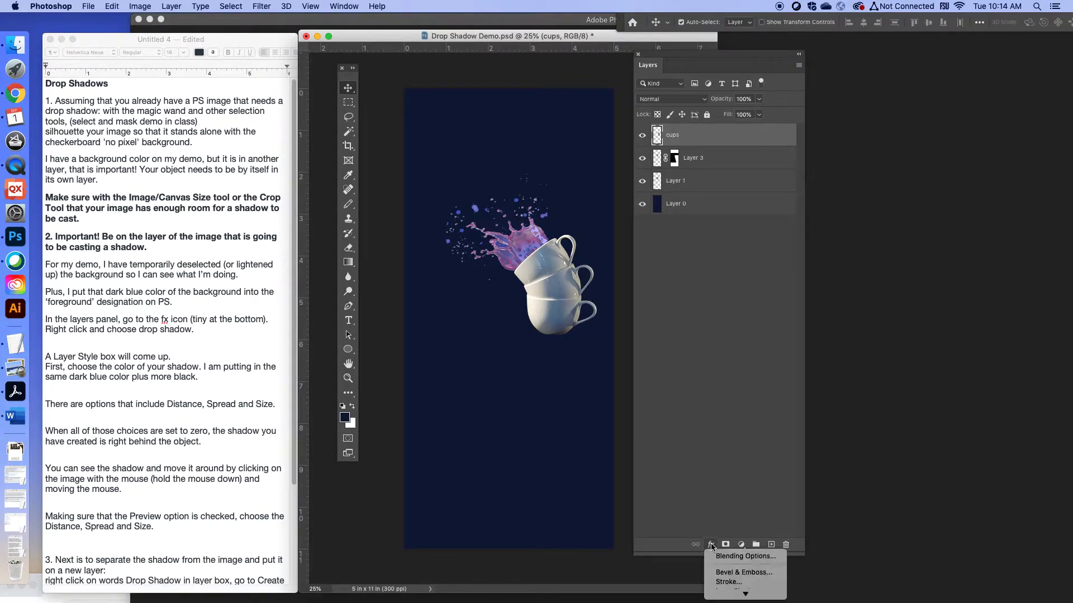
click(736, 594)
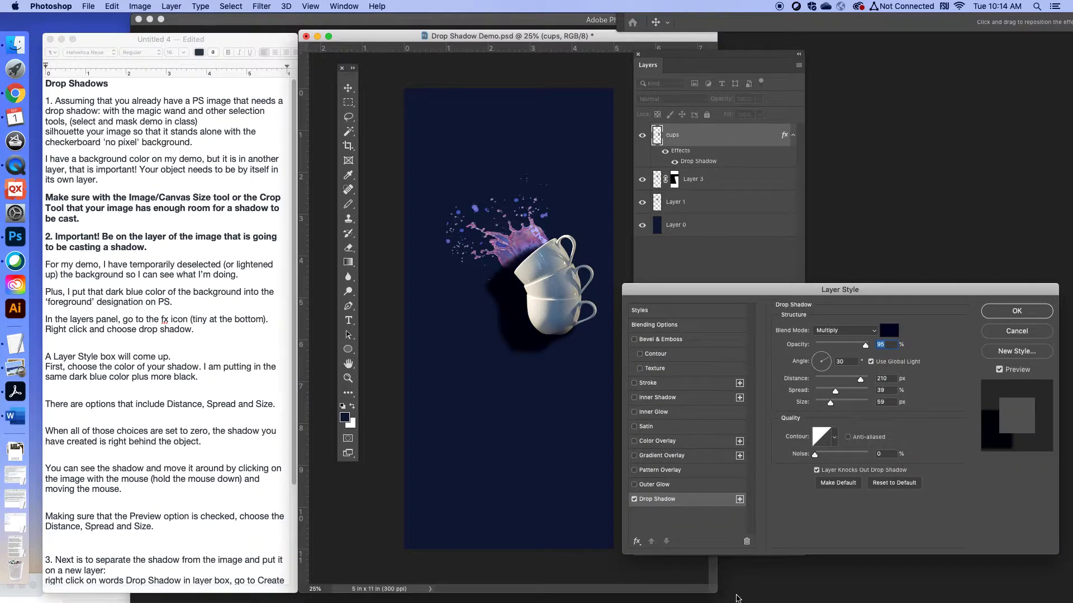
click(1017, 331)
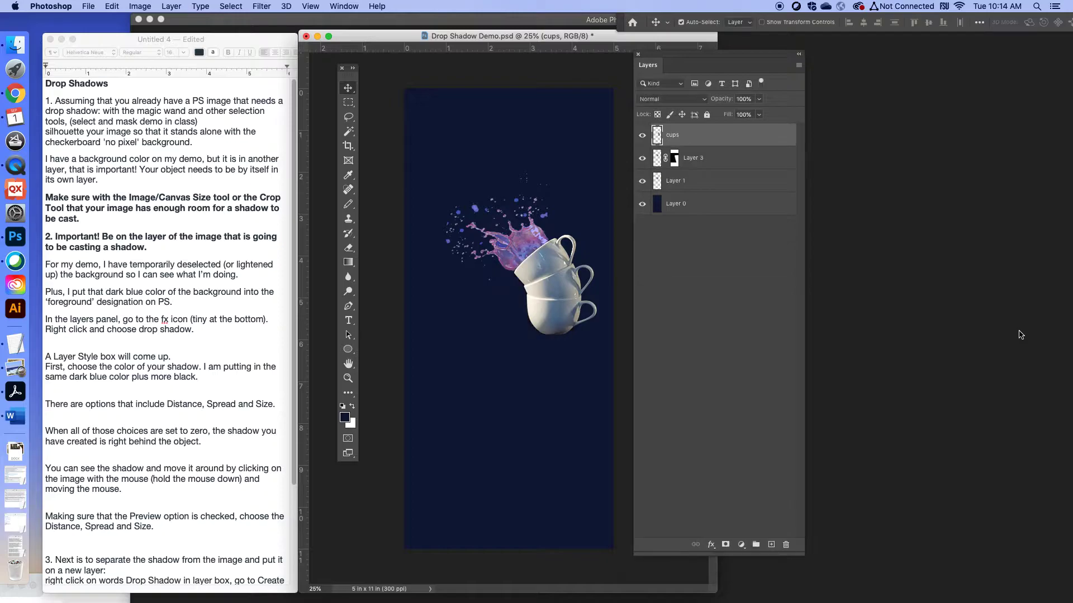
Step: Hide background Layer 0 and add a Drop Shadow effect to the cups layer, keeping the image in view
click(642, 203)
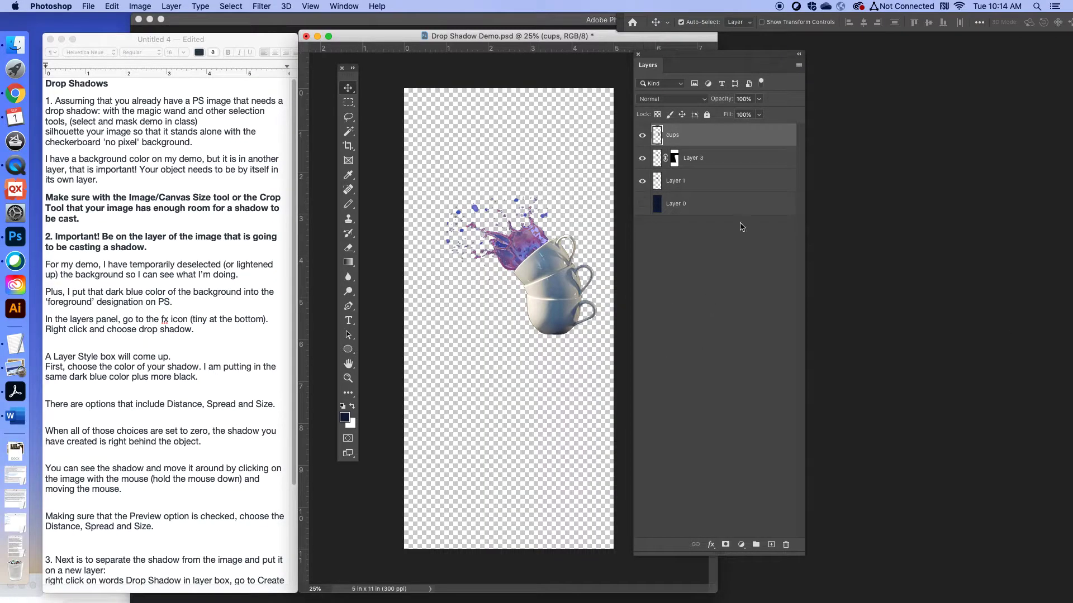
click(711, 544)
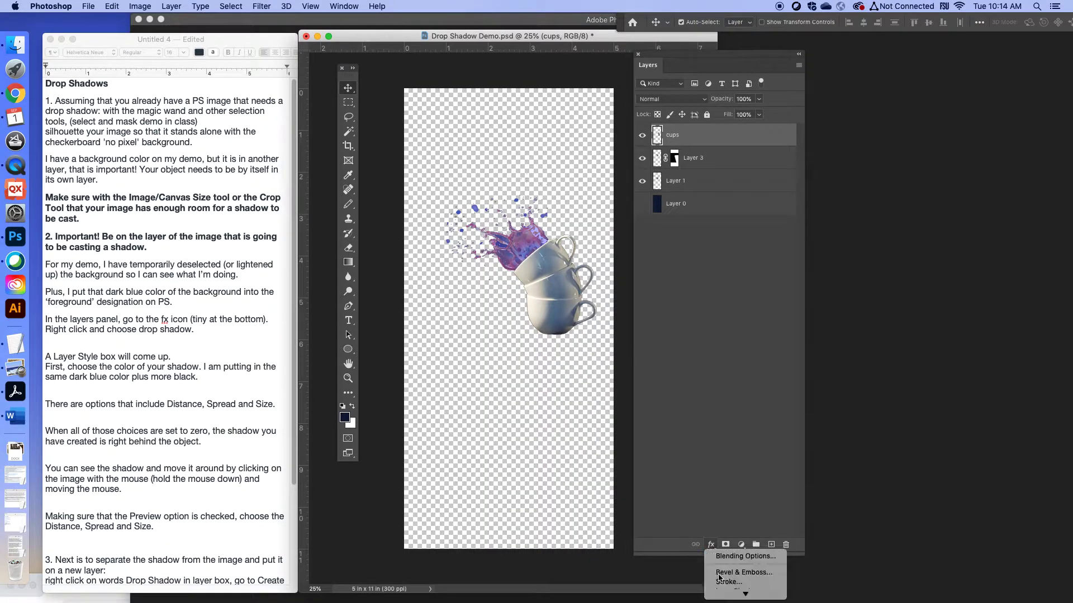
click(735, 594)
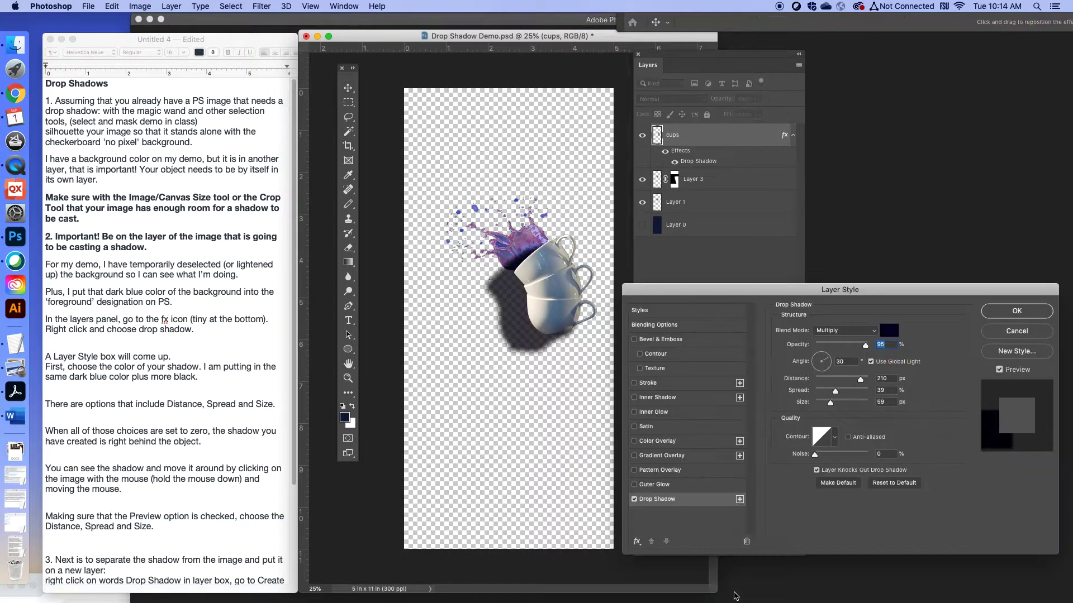
drag(755, 292, 724, 183)
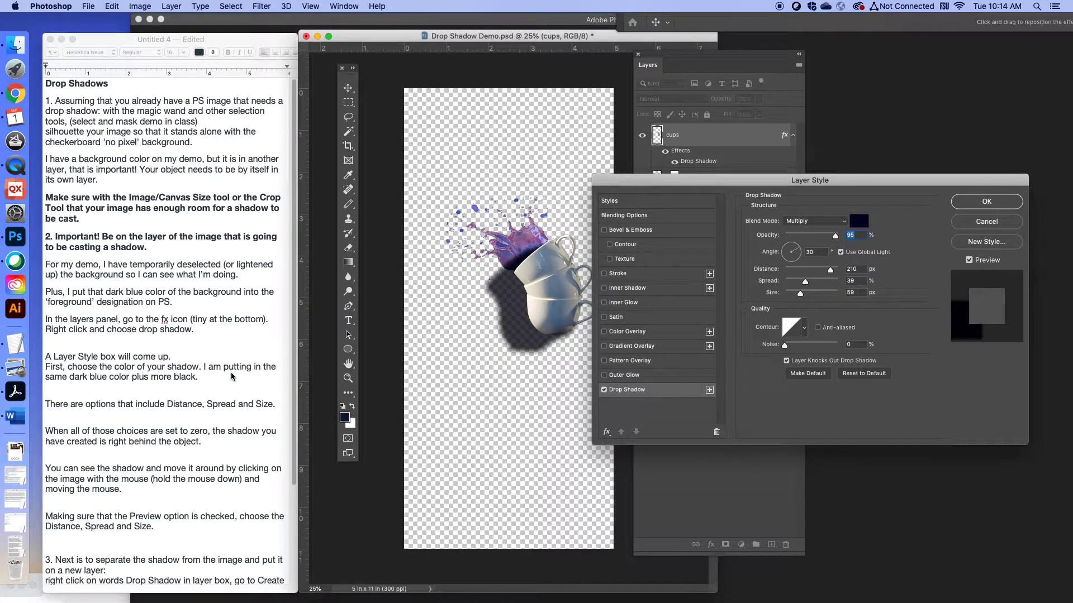
Step: Set the drop shadow color to C 99, M 91, Y 44 and K 78
click(860, 223)
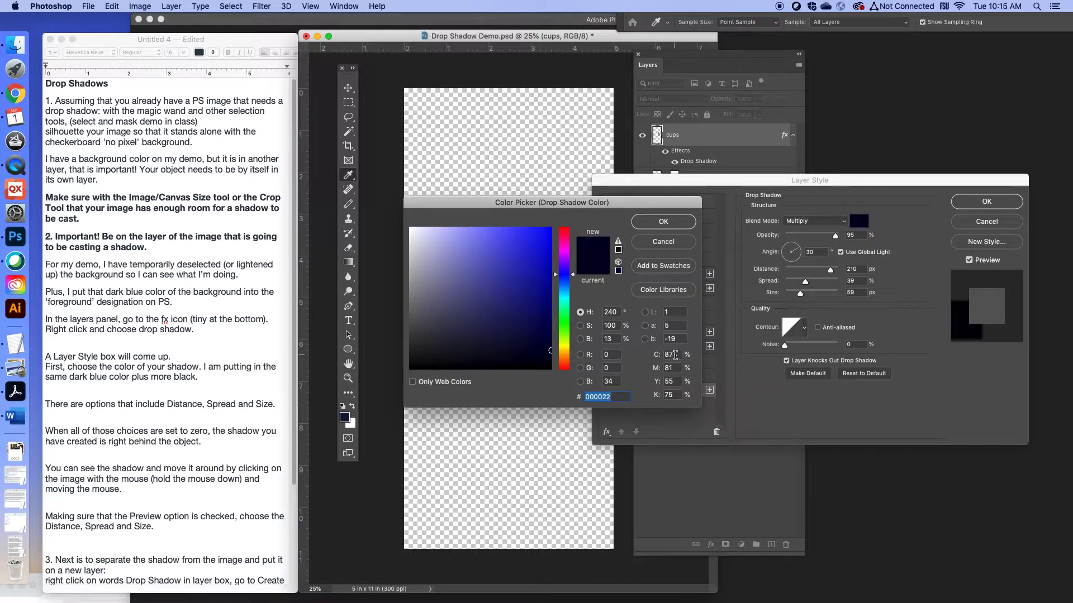
double_click(670, 355)
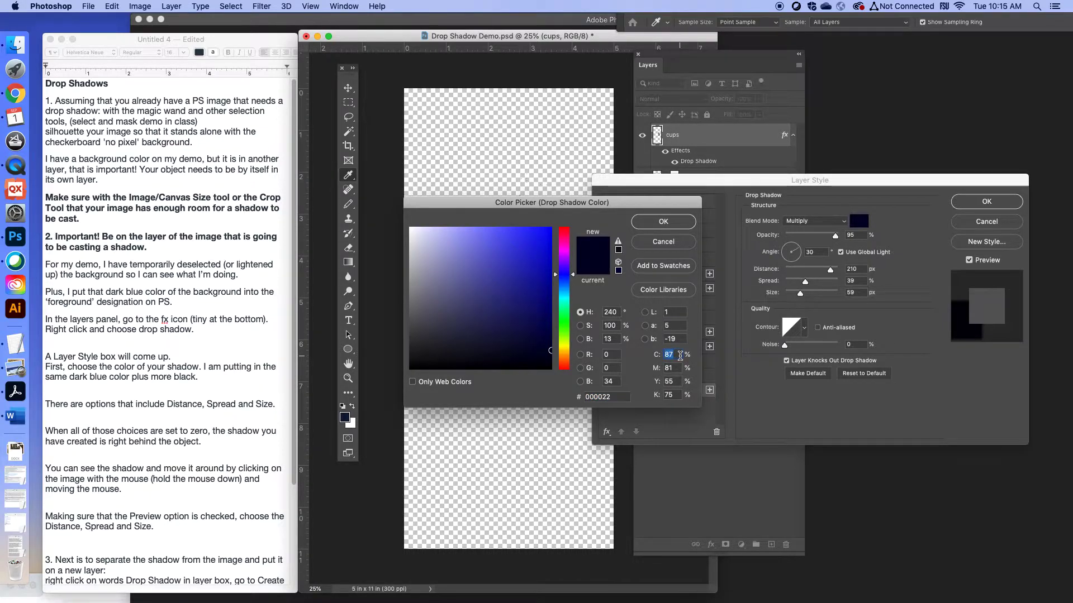
text(99)
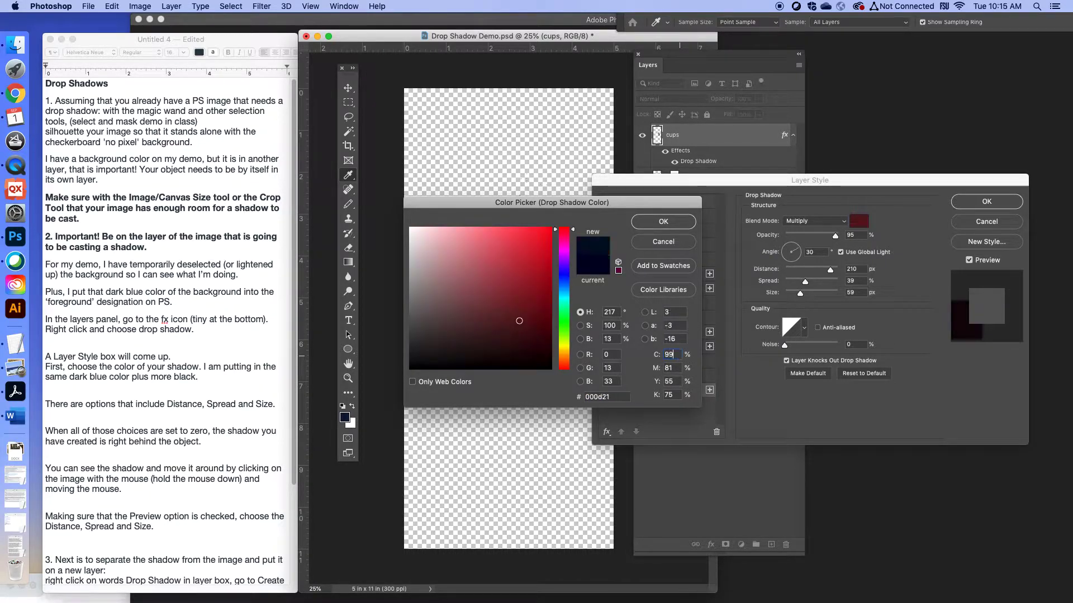
double_click(666, 369)
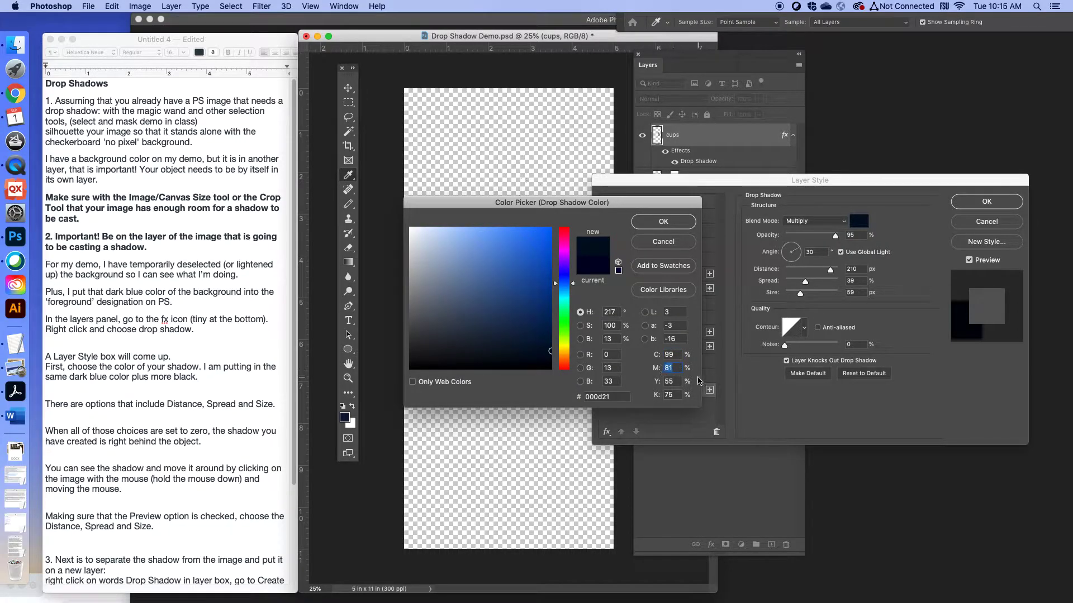
text(91)
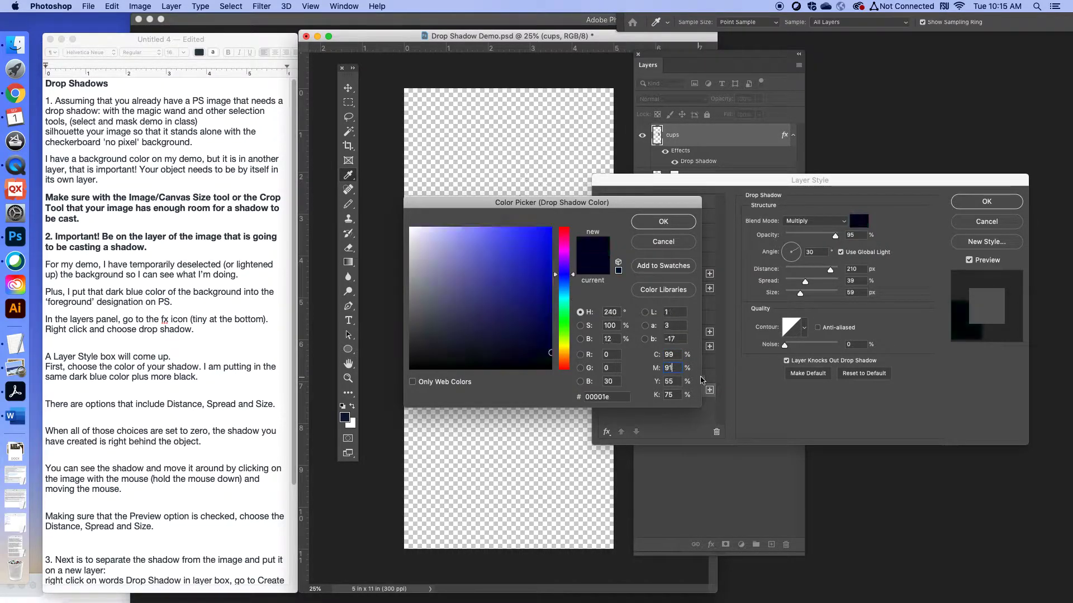
double_click(669, 381)
text(44)
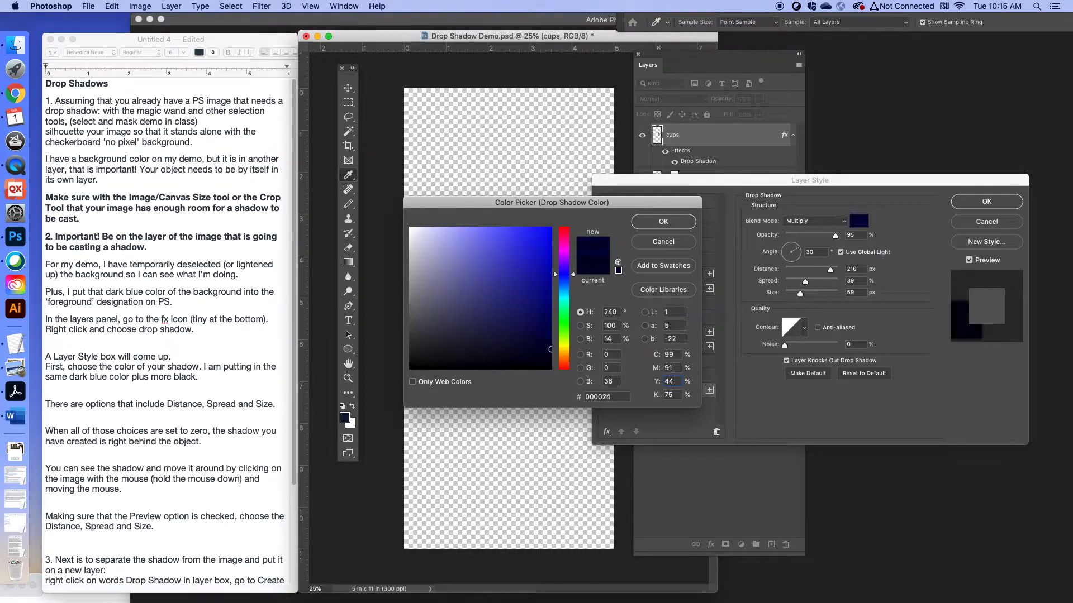
key(Tab)
text(78)
click(673, 223)
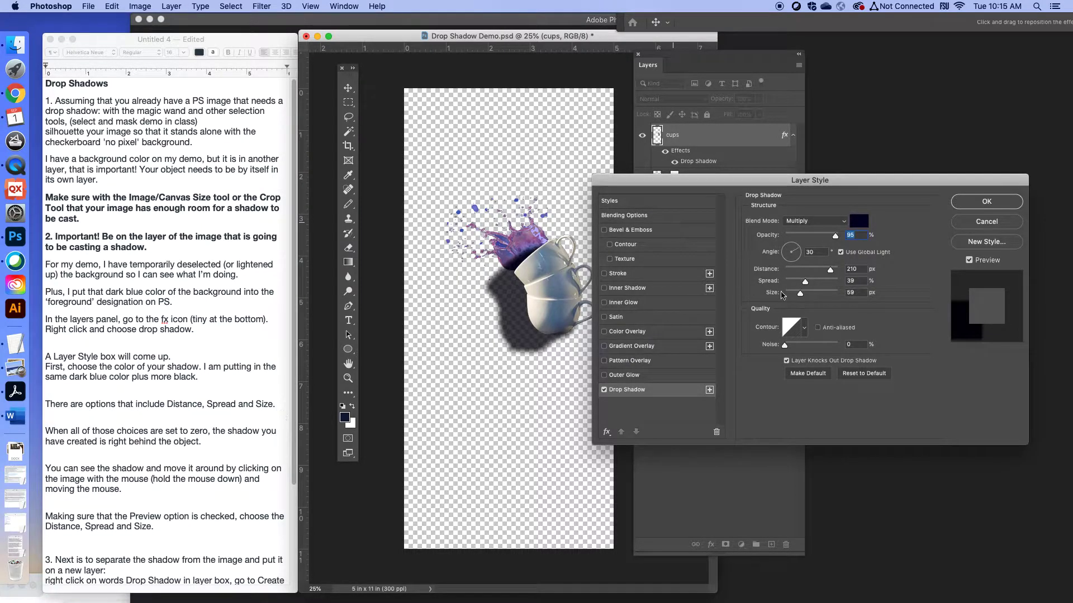
Step: Reduce the drop shadow's Distance, Spread and Size to 0 and uncover the whole image
drag(830, 269, 776, 294)
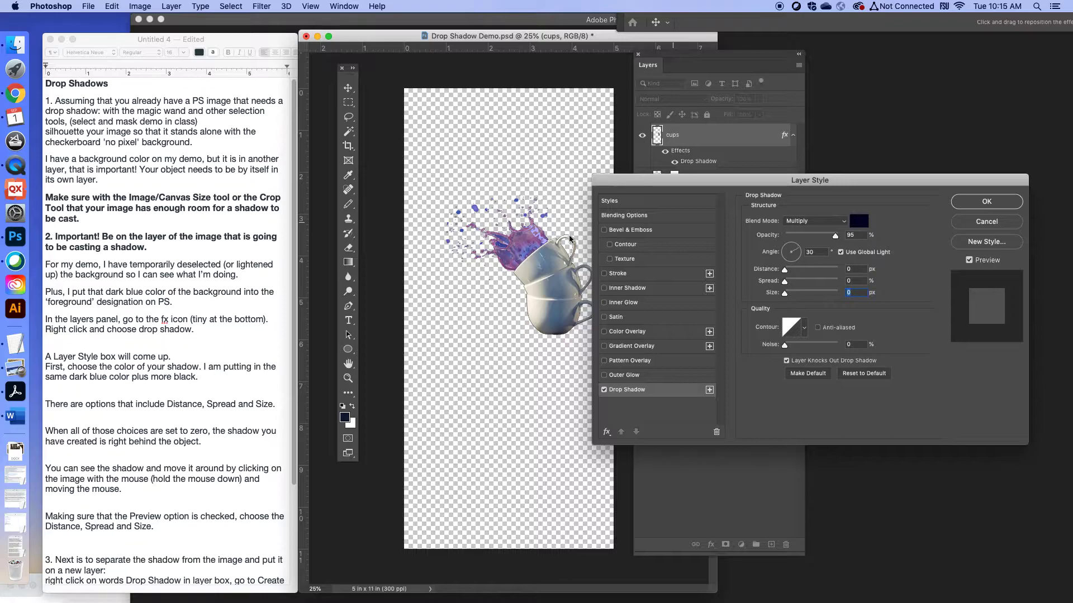
drag(648, 184, 669, 182)
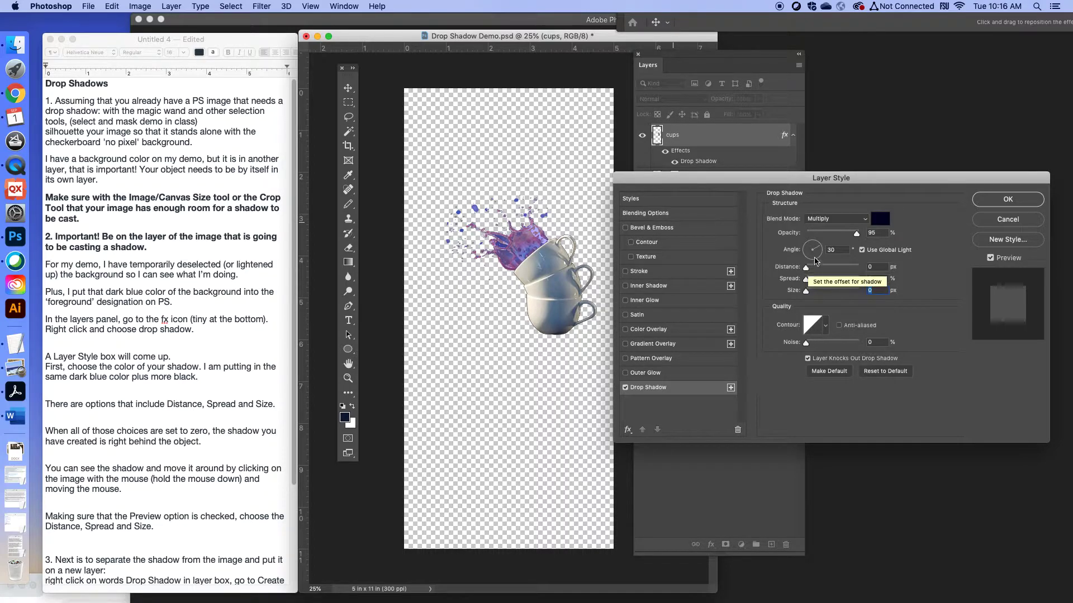
Step: Set the drop shadow's Distance to 100 px, Spread to 47%, Size to 117 px and Opacity to 91%, and apply the layer style
drag(806, 267, 847, 268)
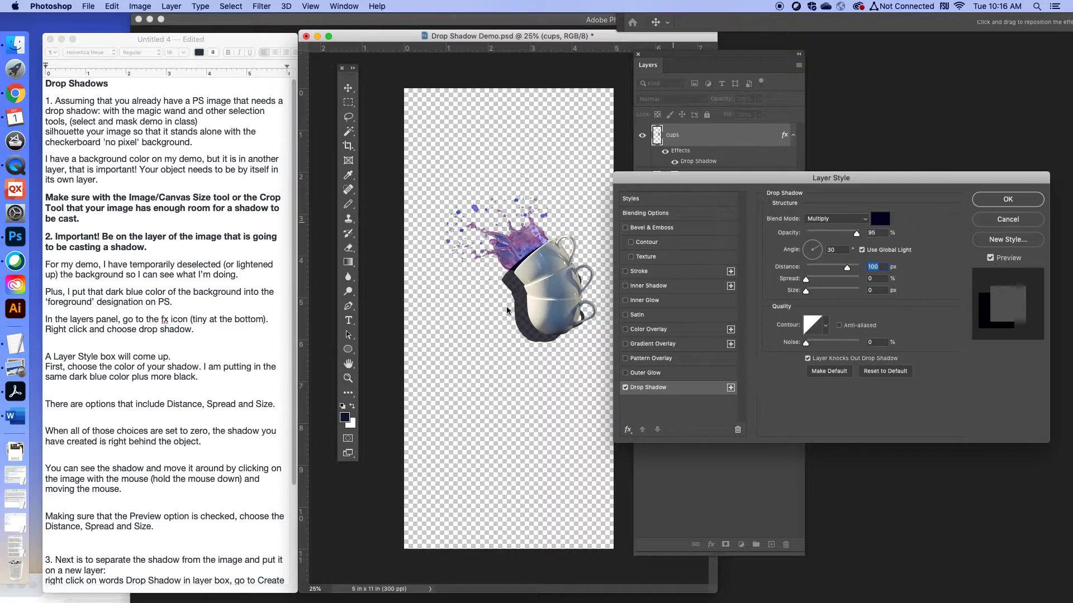
mouse_move(806, 279)
mouse_down()
mouse_move(841, 281)
mouse_move(820, 281)
mouse_up()
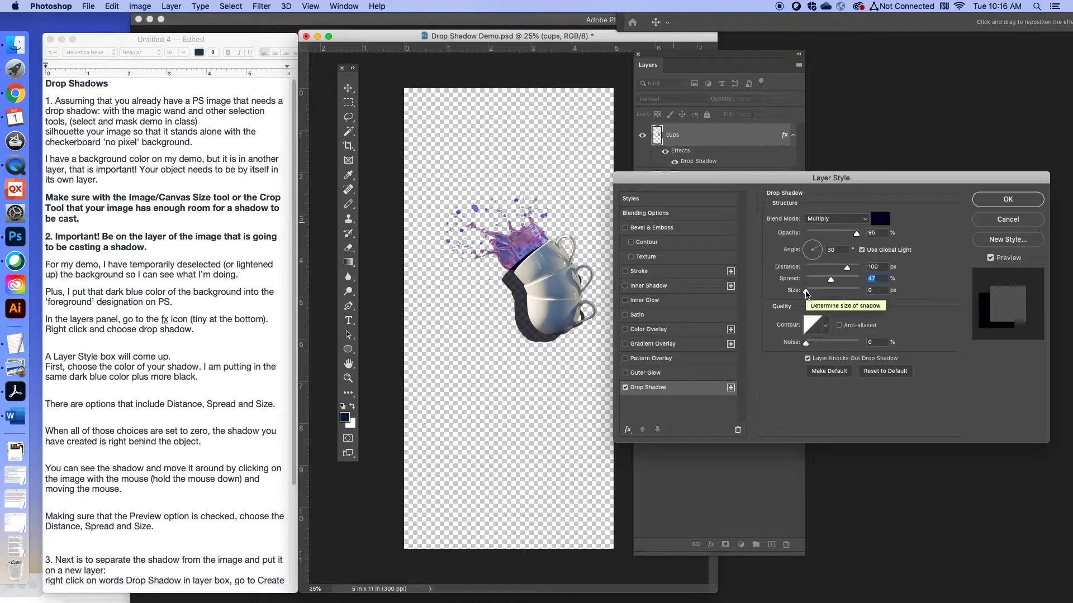
drag(806, 293, 833, 294)
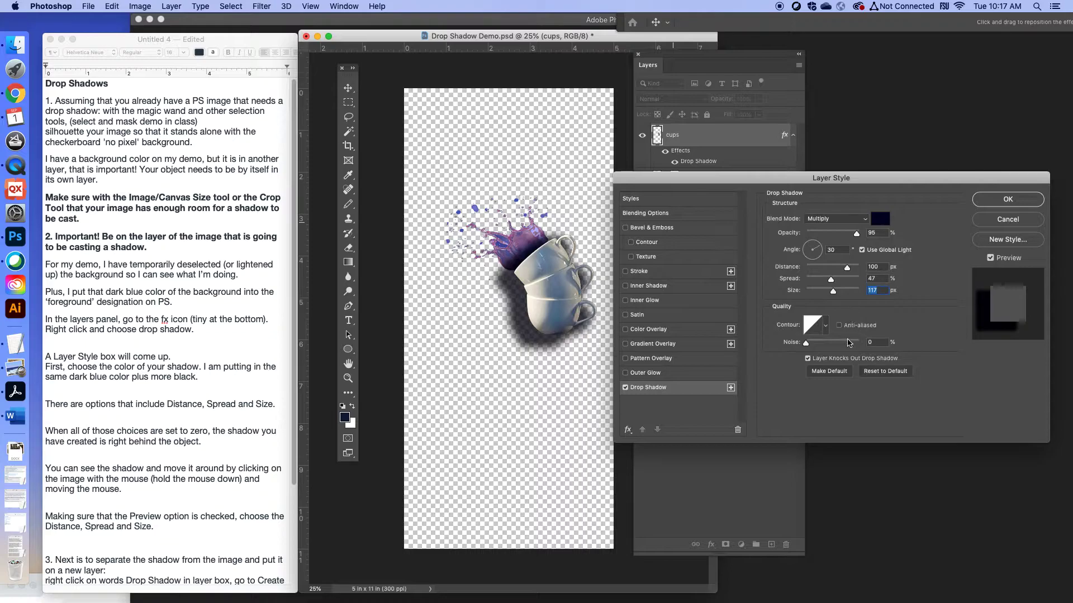
drag(856, 234, 854, 236)
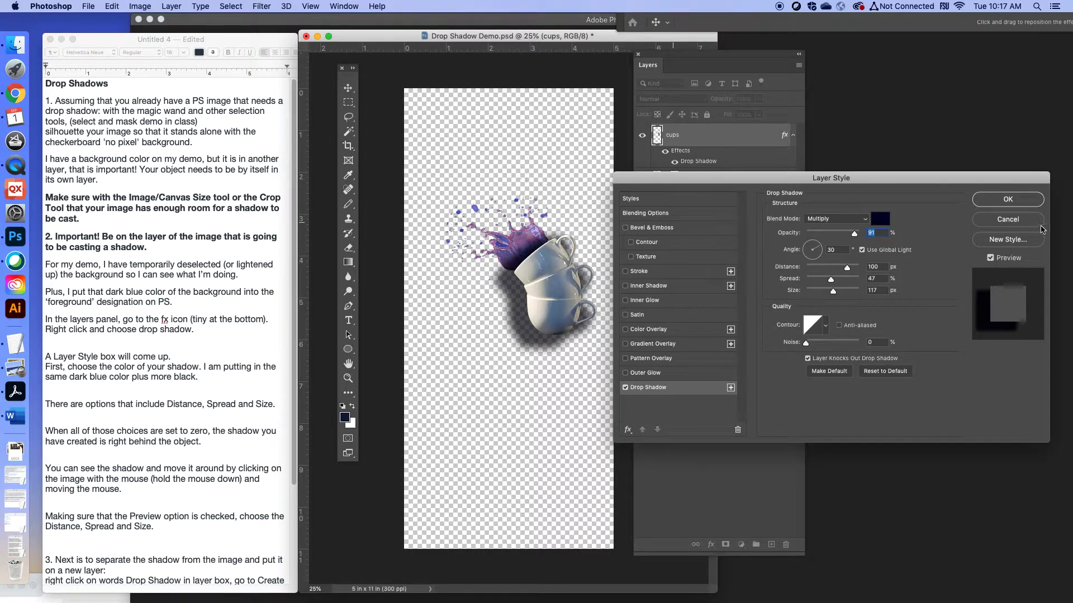
click(1003, 202)
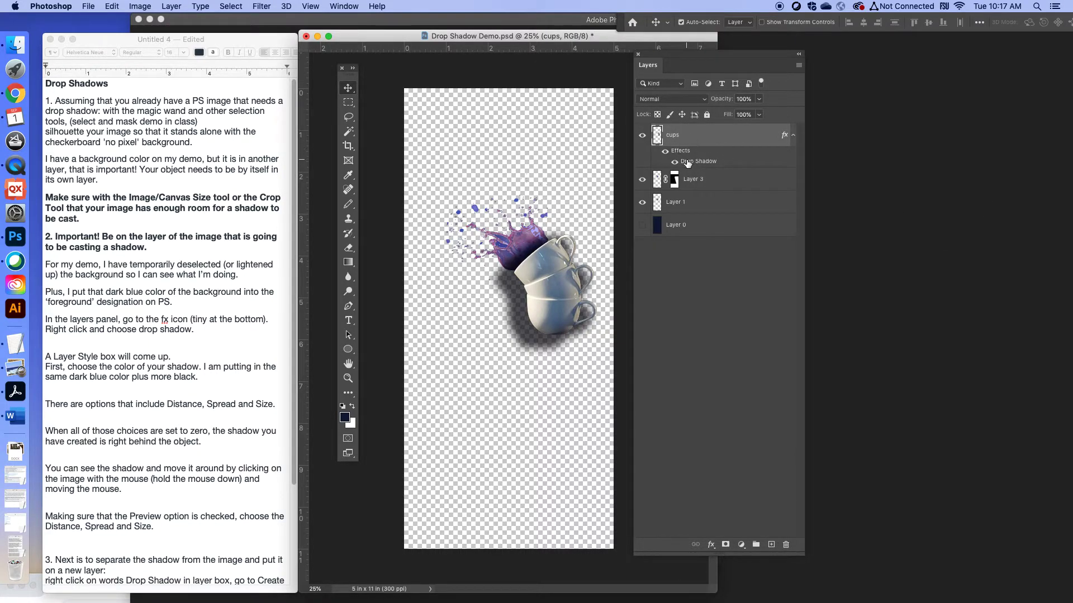
Step: Read the remaining TextEdit instructions on separating and transforming the shadow, and return to Photoshop
click(292, 291)
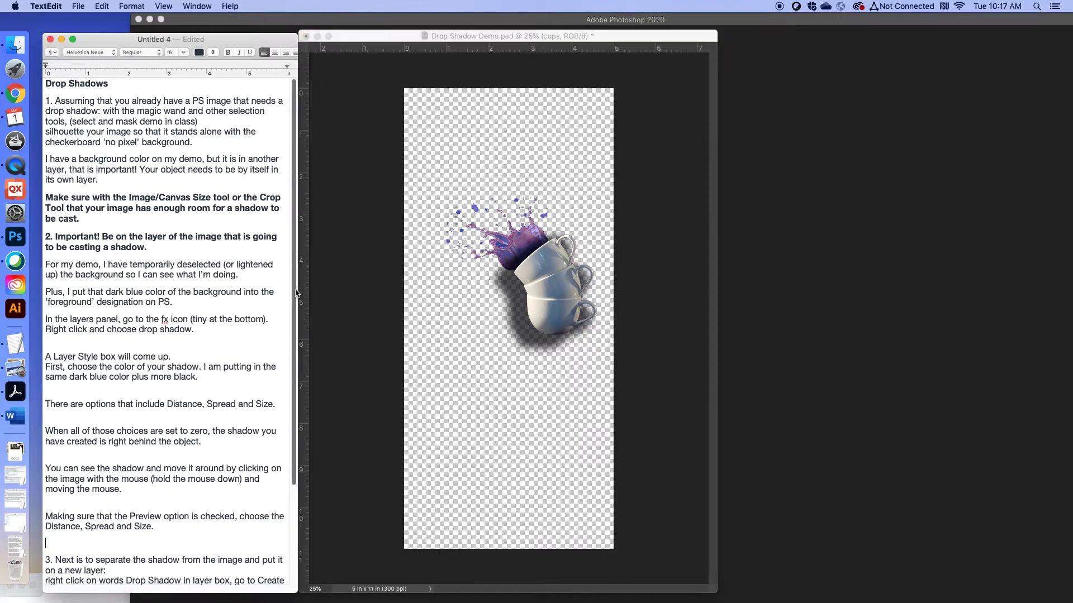
drag(292, 291, 291, 444)
click(510, 288)
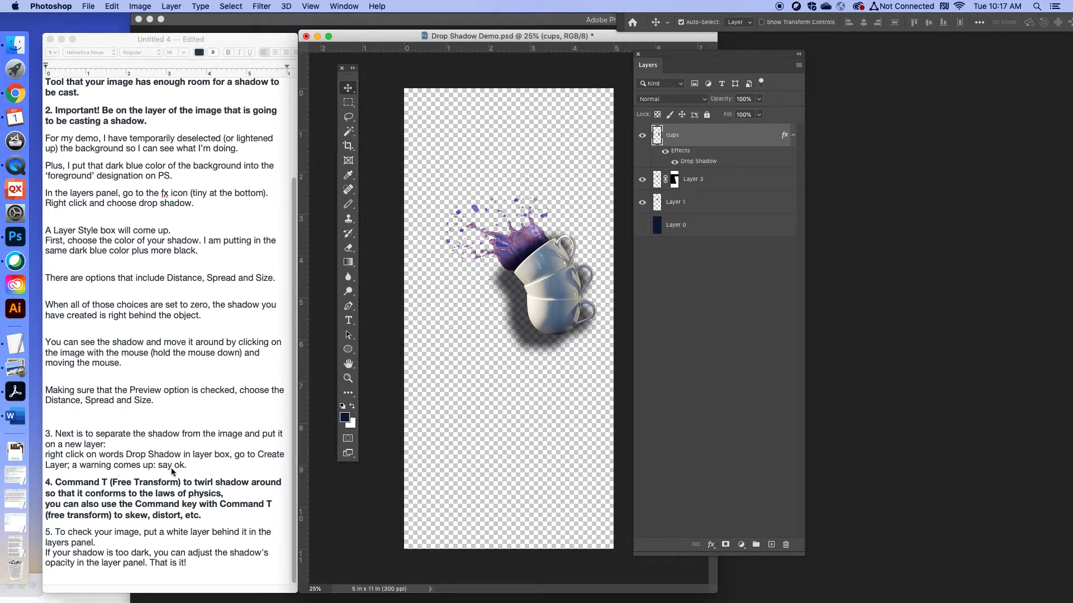
Step: Separate the cups' drop shadow effect onto its own layer, accepting the warning about effects
right_click(694, 166)
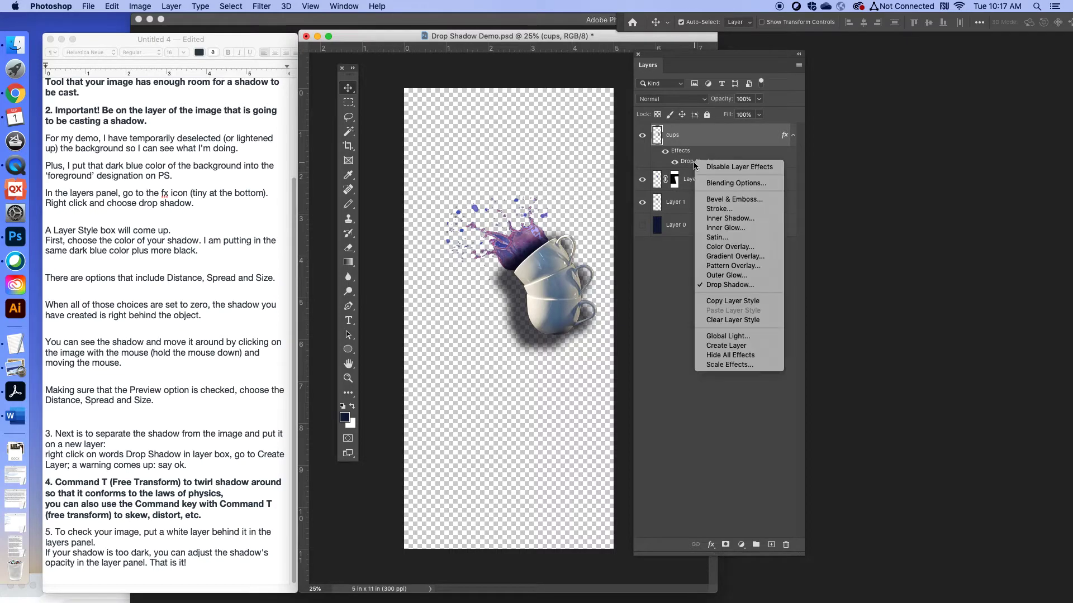
click(684, 161)
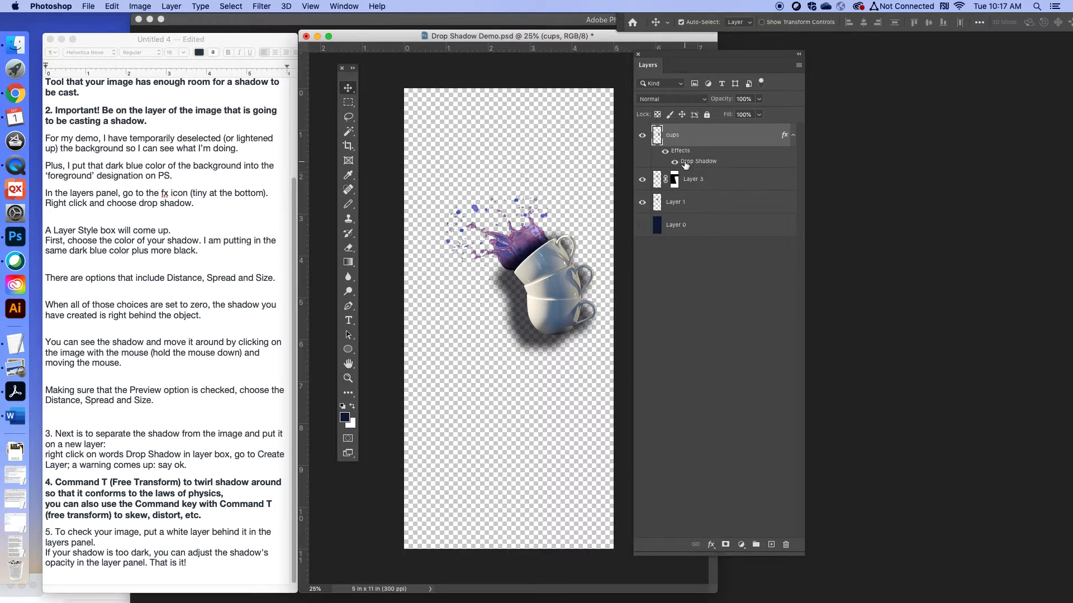
right_click(694, 161)
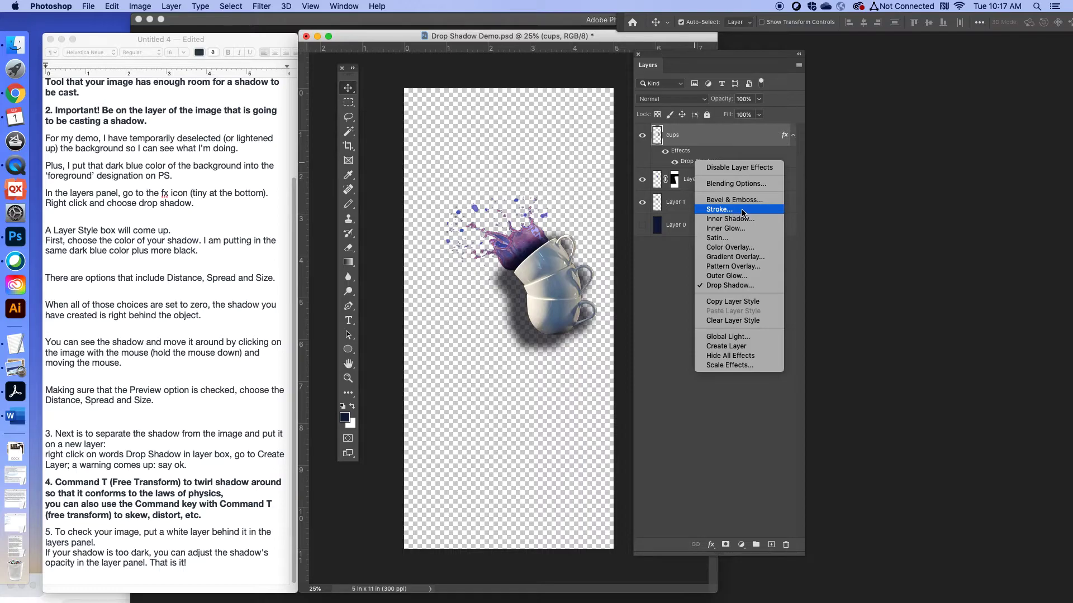
click(717, 347)
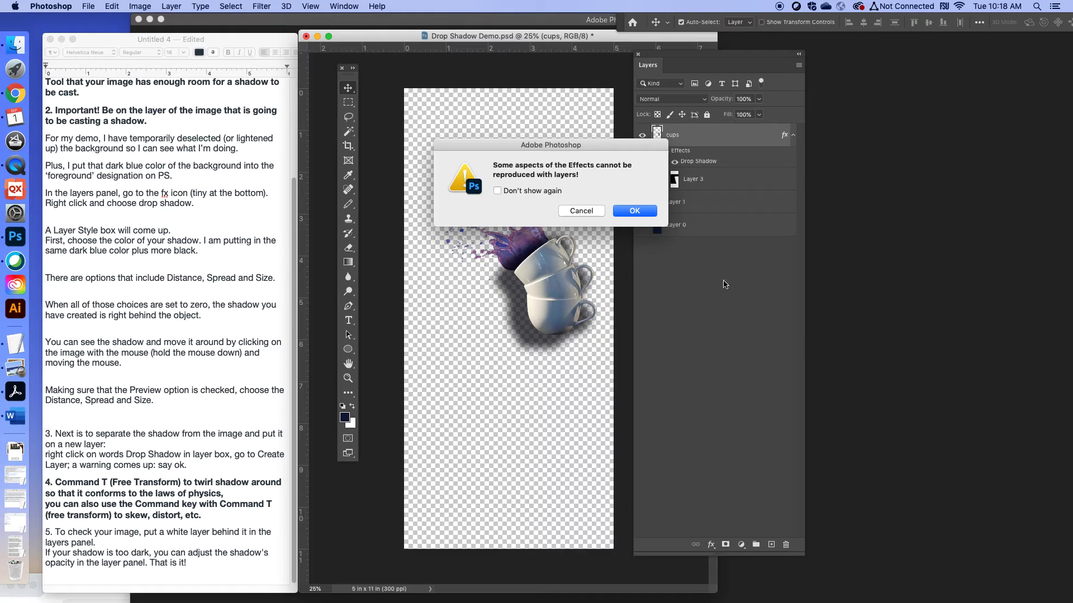
click(635, 211)
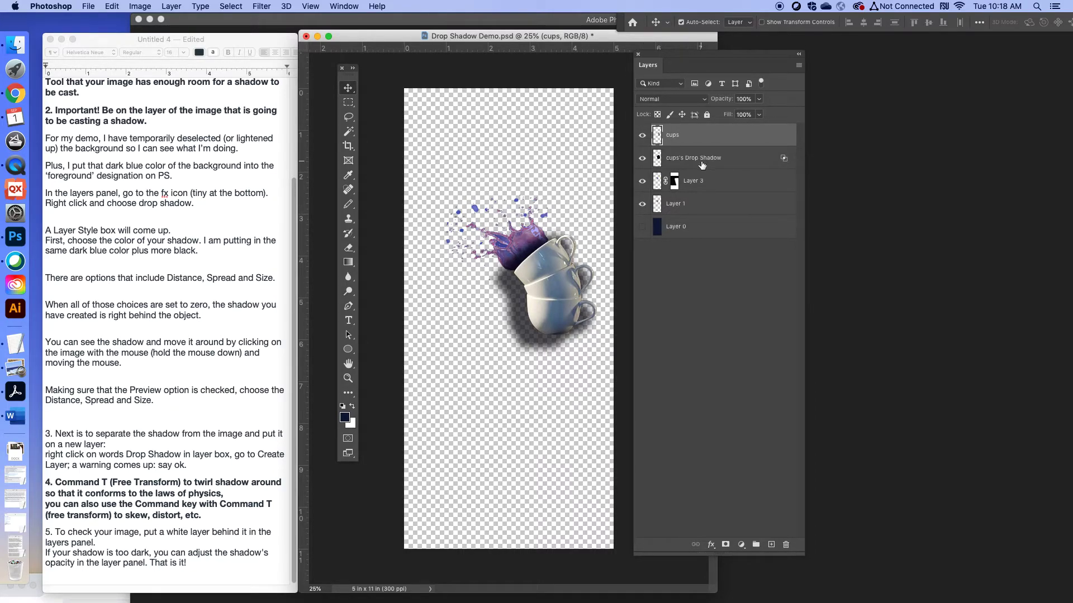
Step: Move the separated shadow below the cups and rotate it to about -119.3° with Free Transform
click(748, 161)
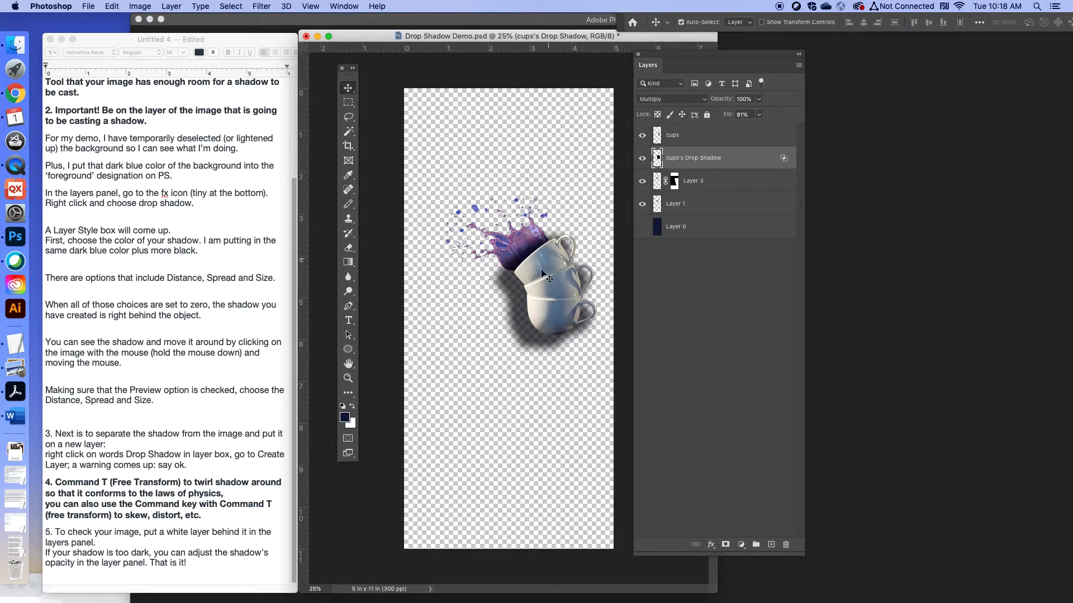
drag(524, 324, 507, 380)
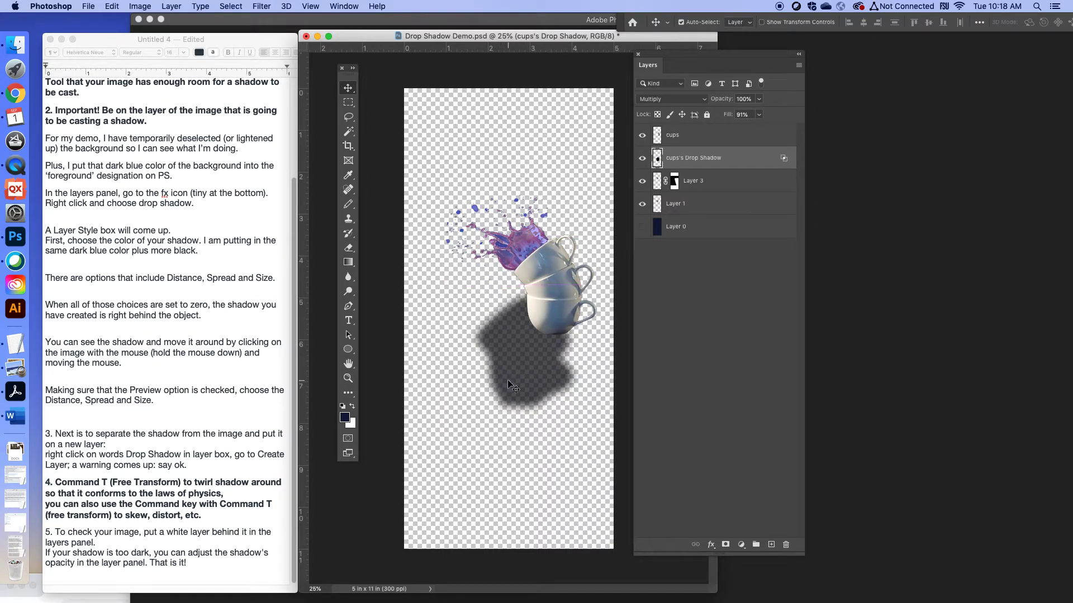
key(super+t)
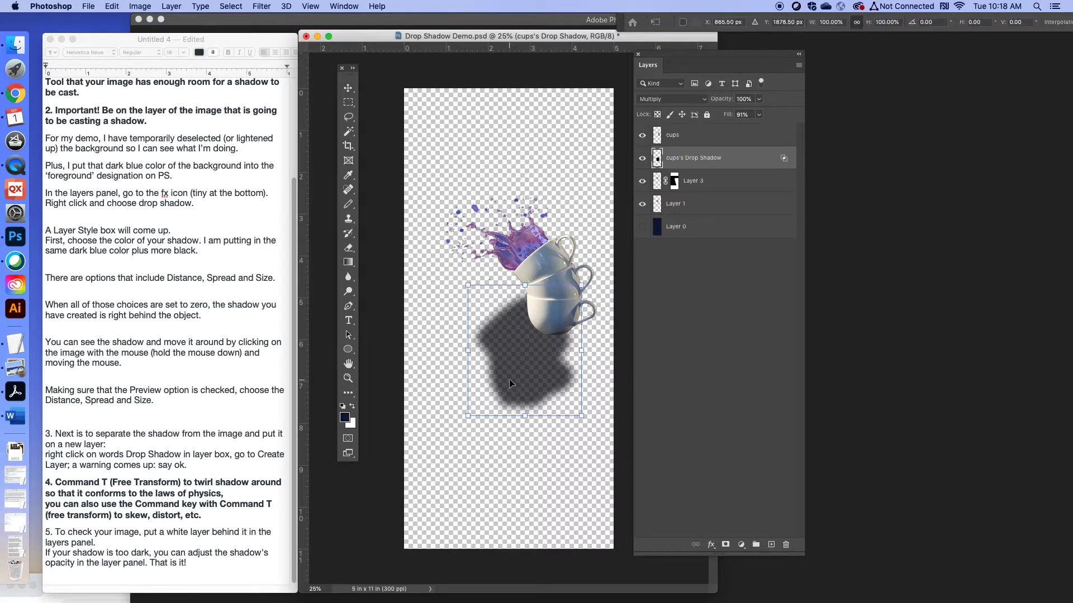
drag(590, 283, 426, 326)
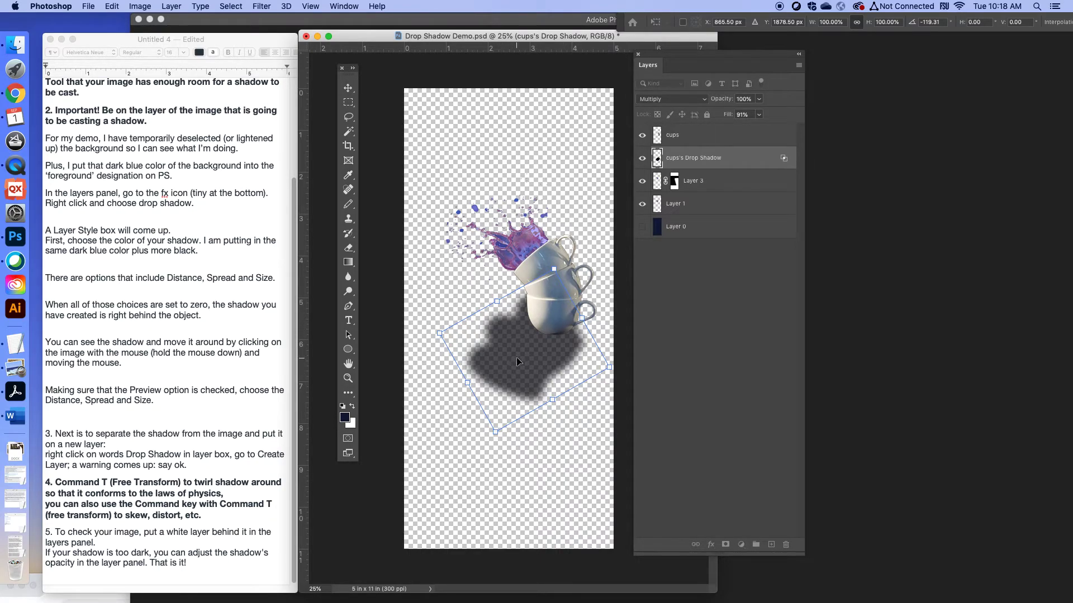
drag(516, 358, 515, 377)
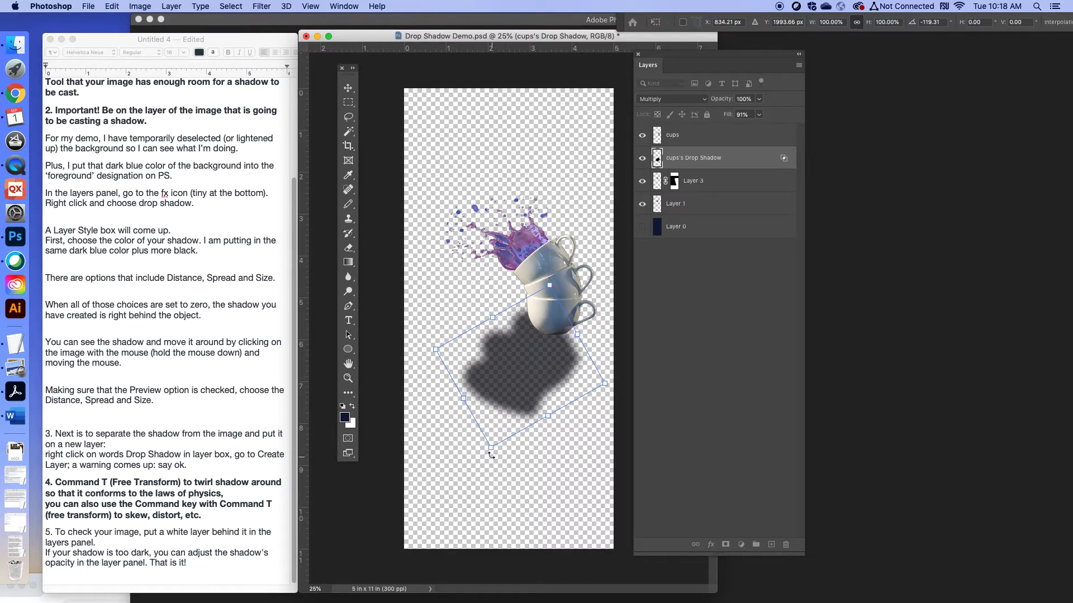
Step: Enlarge the shadow proportionally to about 105.5%, undoing the last transform adjustment
drag(492, 448, 483, 488)
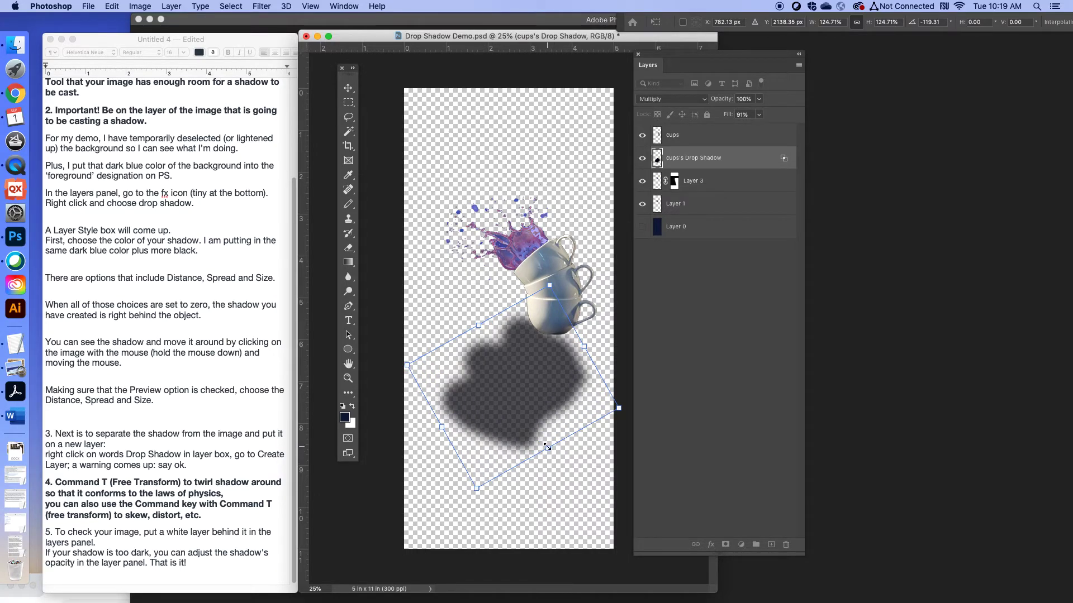
mouse_move(547, 447)
mouse_down()
mouse_move(491, 427)
mouse_move(533, 427)
mouse_move(534, 400)
mouse_move(530, 445)
mouse_up()
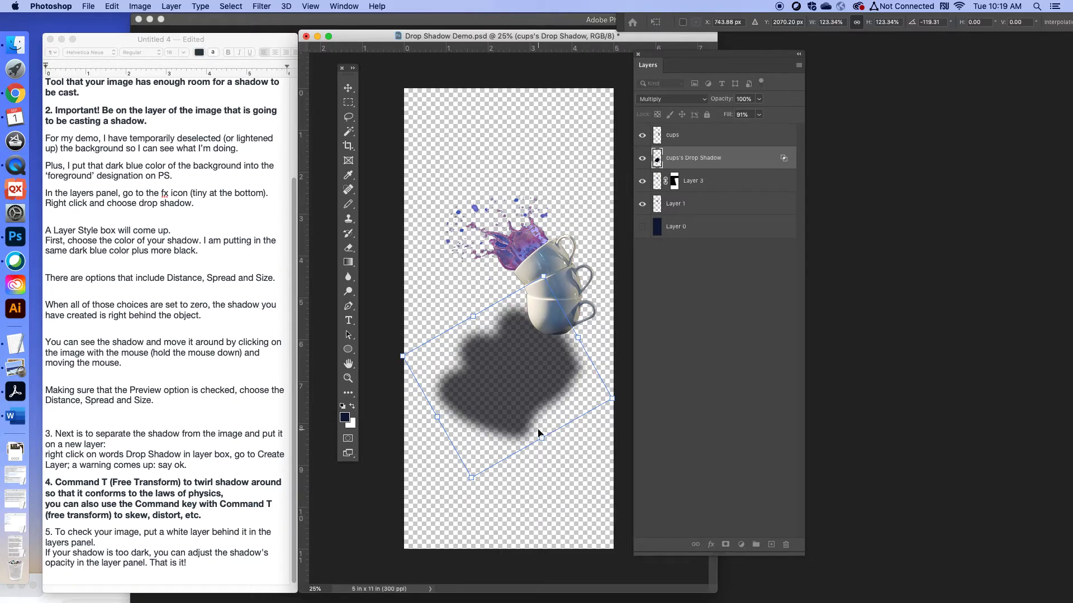
key(super+z)
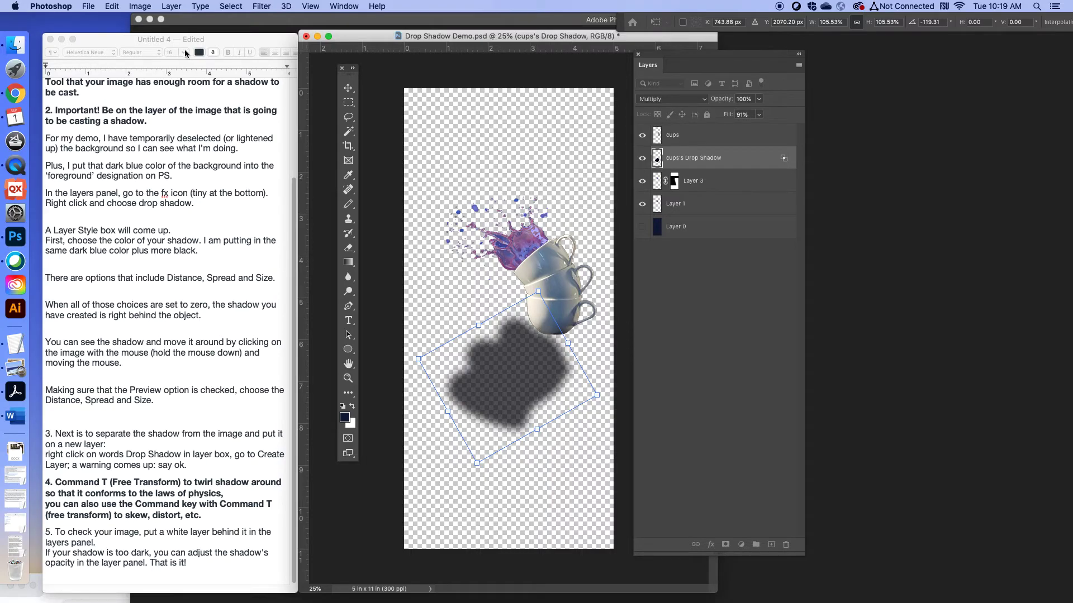
Step: Skew the shadow, stretching its far end outward to the lower left and pulling the corner nearest the cups down
click(143, 6)
mouse_move(114, 5)
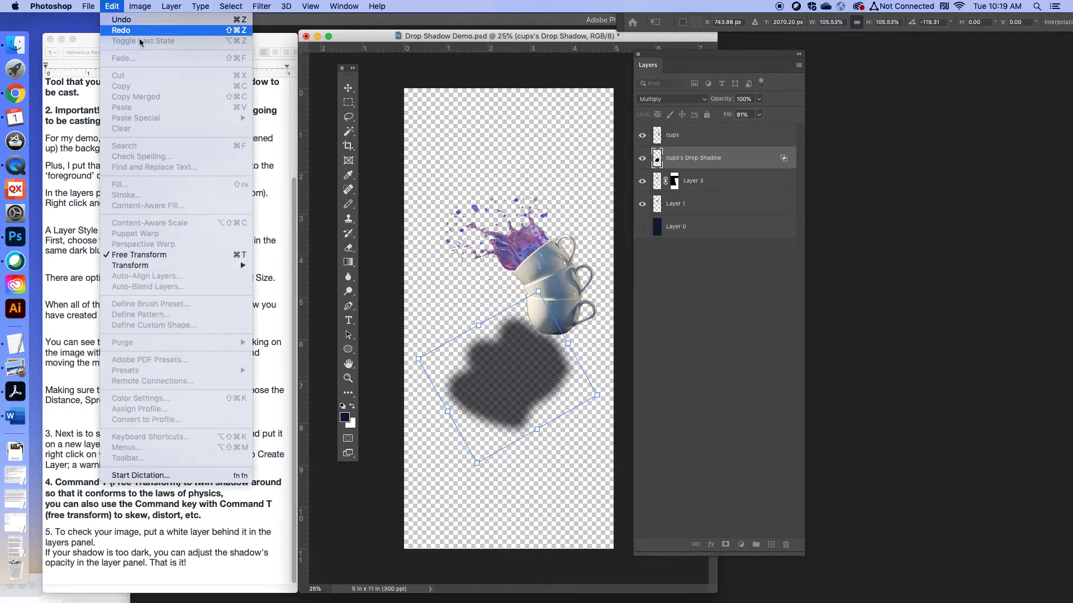
mouse_move(144, 269)
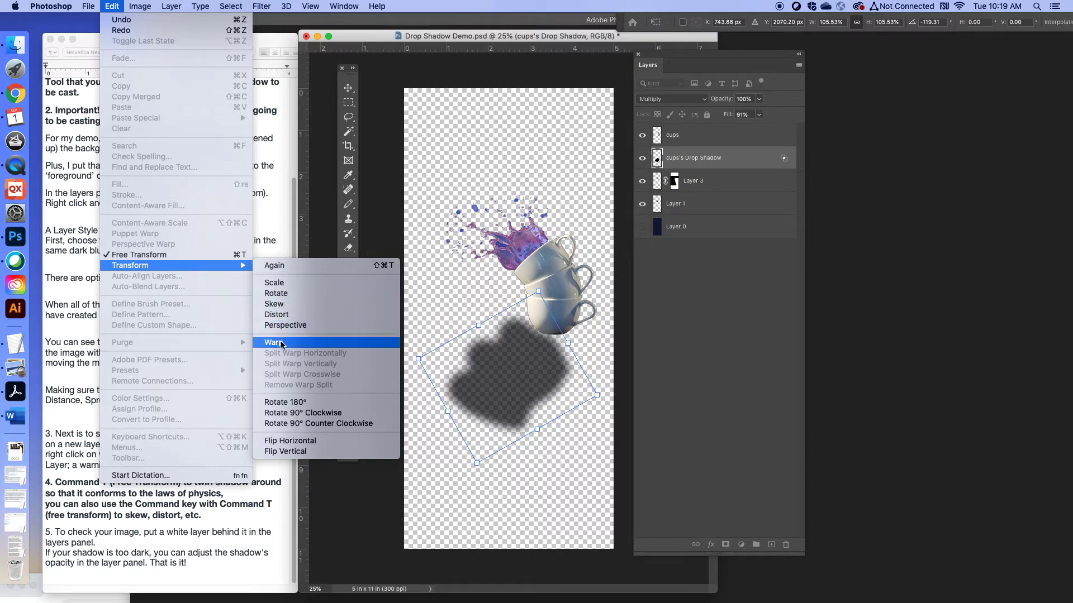
click(283, 304)
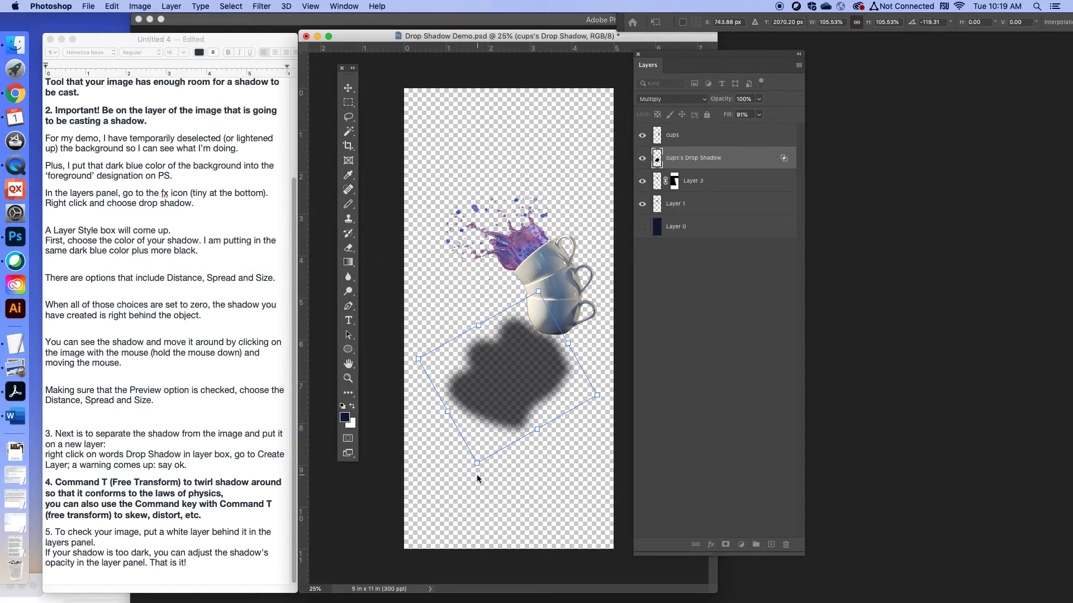
drag(476, 462, 427, 544)
drag(417, 359, 392, 373)
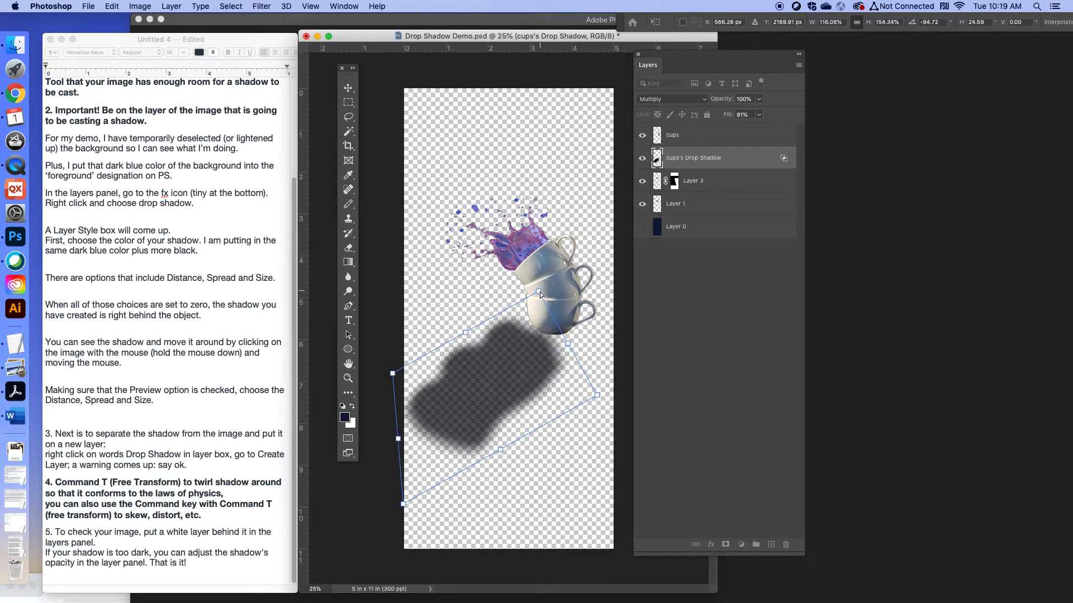
drag(538, 291, 560, 330)
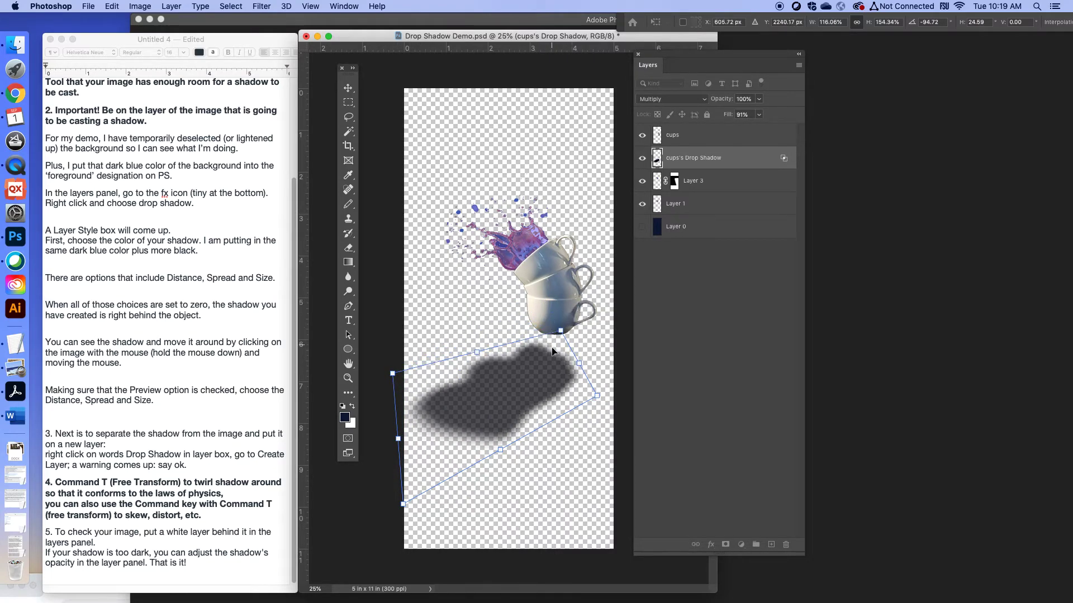
Step: Fit the shadow against the base of the cups, extend its far lower corner past the canvas, and apply the transform
drag(545, 388, 583, 343)
drag(404, 481, 372, 529)
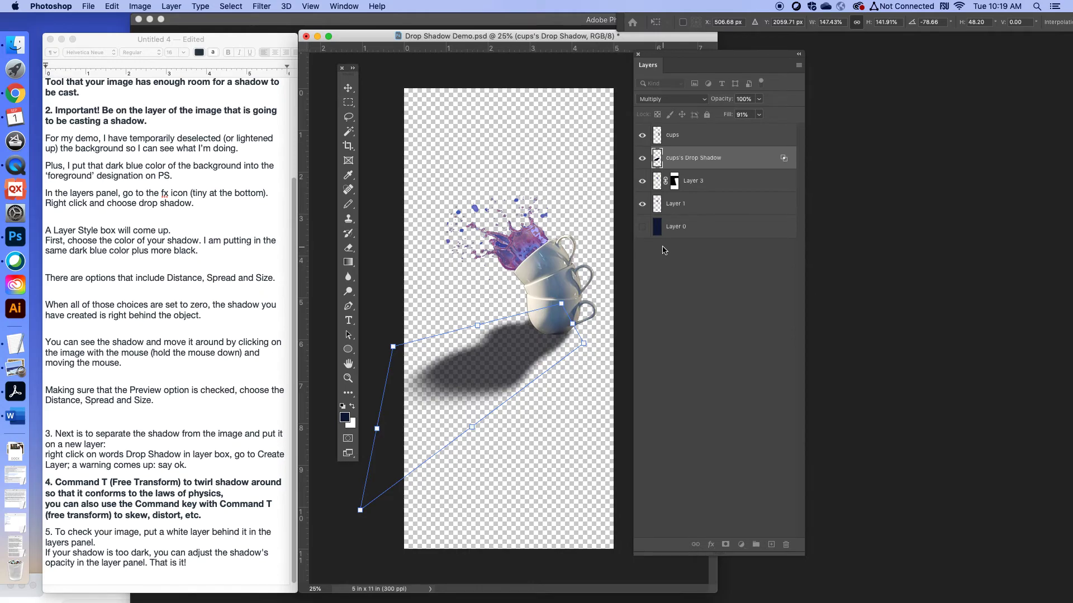
click(348, 104)
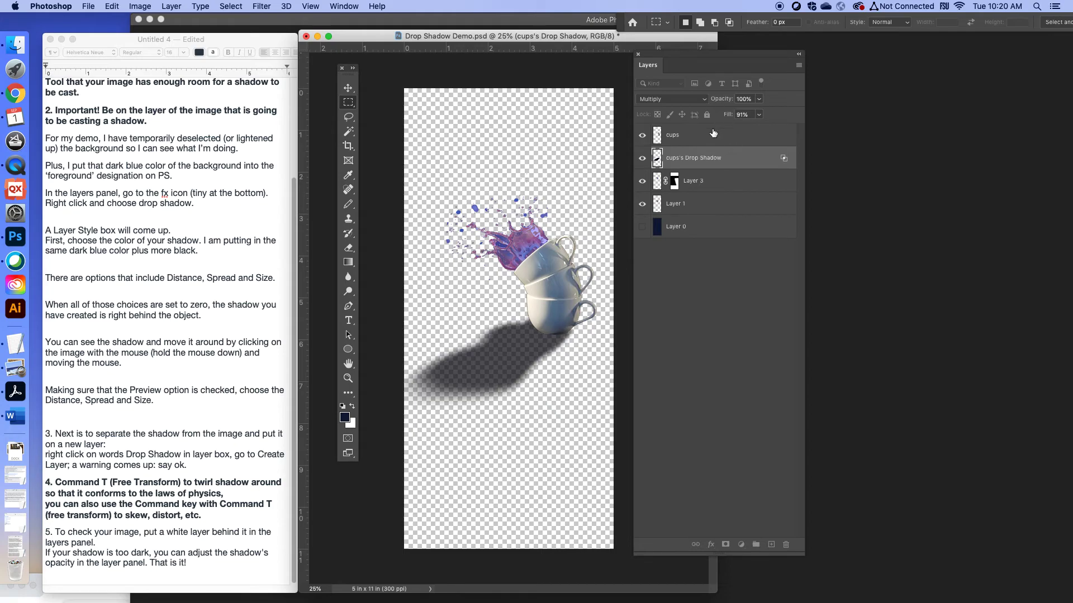
Step: Keep the shadow layer's opacity at 100% and show the dark blue Layer 0 background
click(734, 166)
click(759, 98)
drag(760, 114, 789, 114)
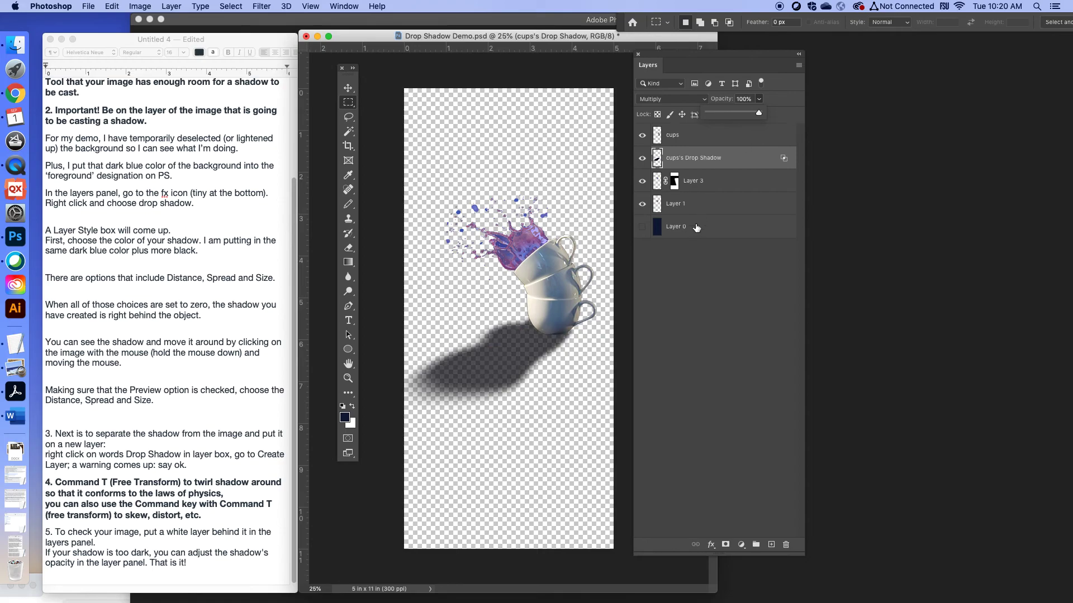
click(642, 227)
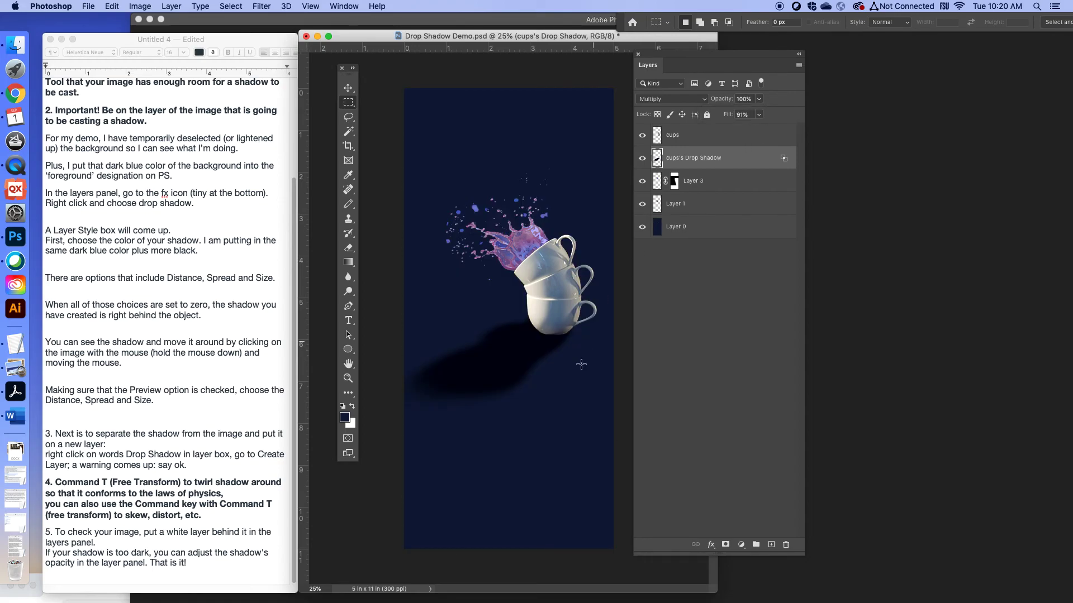